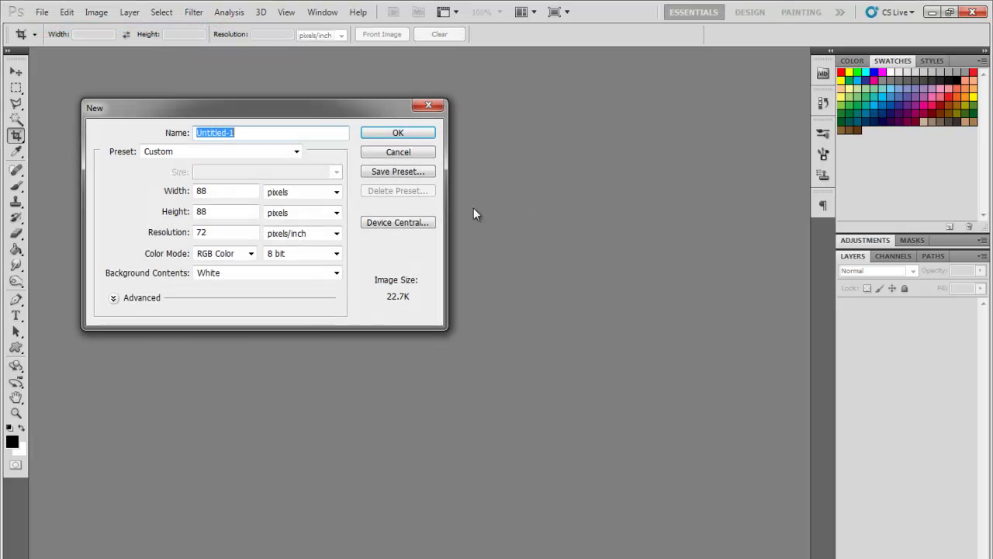
Create a new document 1000 pixels wide and 500 pixels high at 72 pixels/inch with a white background.
key(Tab)
text(500)
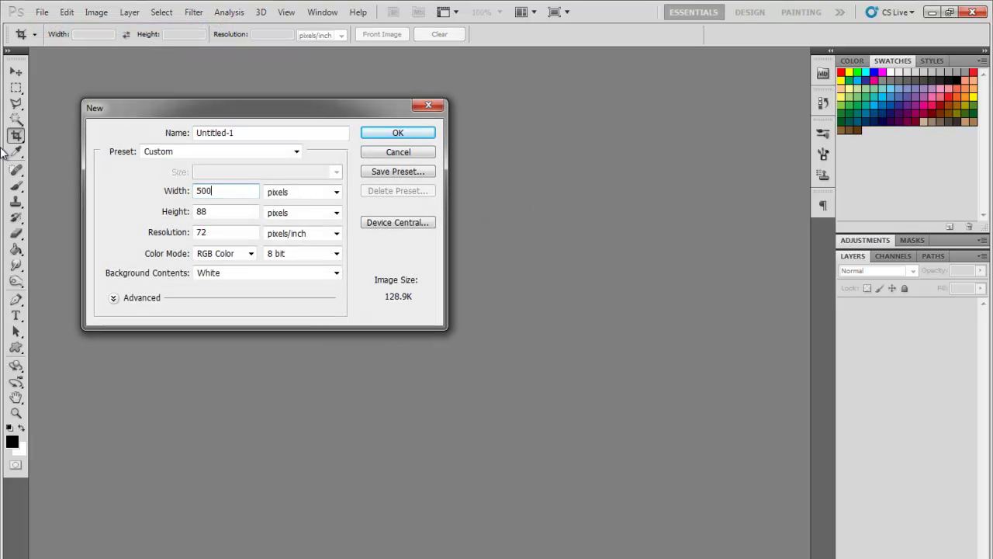
key(BackSpace)
key(BackSpace)
key(BackSpace)
text(100)
key(Tab)
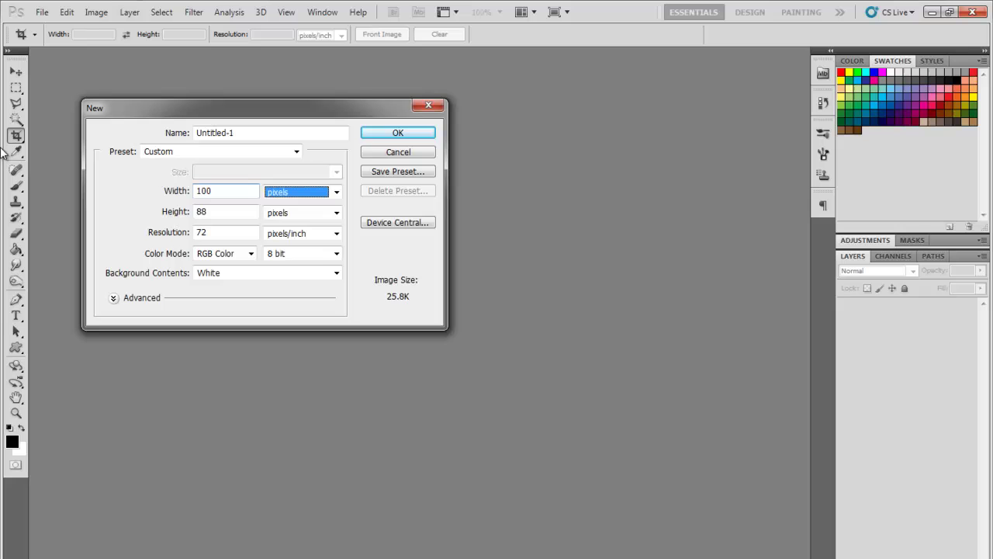
click(248, 190)
text(0)
key(Tab)
key(Tab)
text(500)
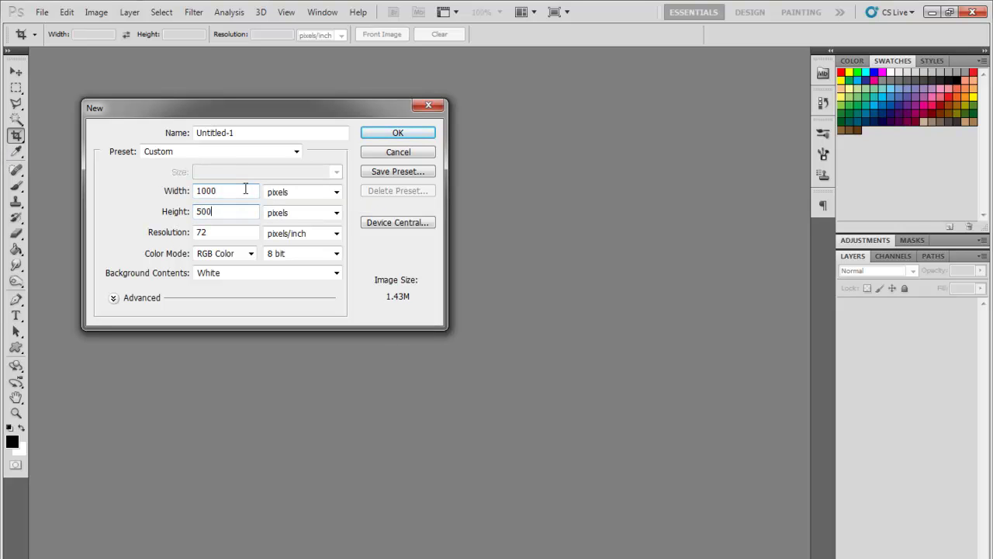
key(Return)
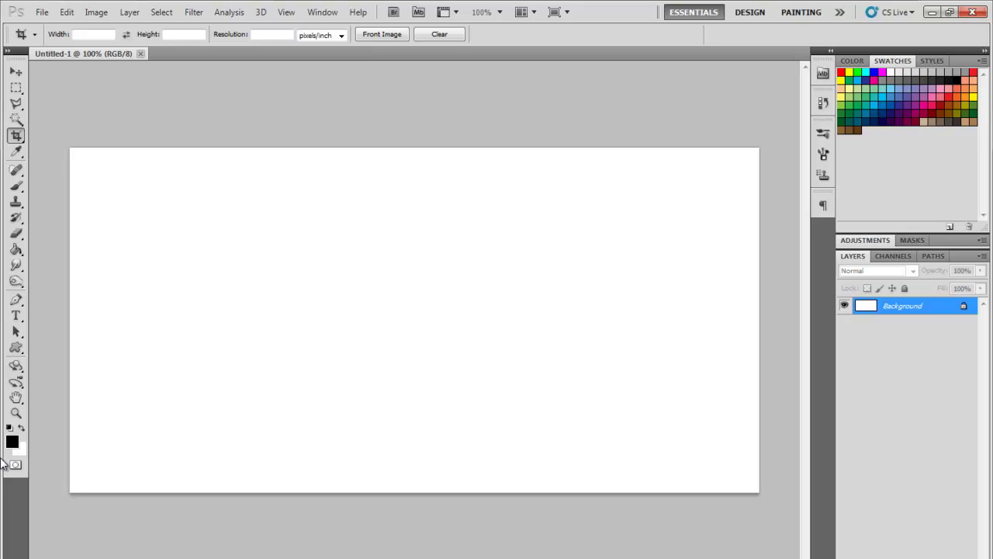
Add a new layer above the Background and try to fill it with black using the Paint Bucket.
click(16, 71)
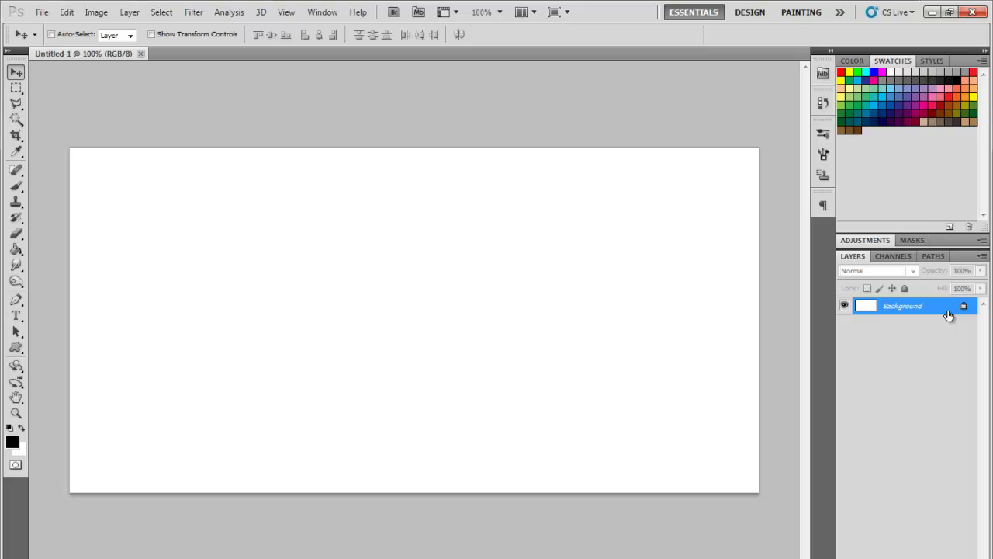
key(ctrl+shift+alt+n)
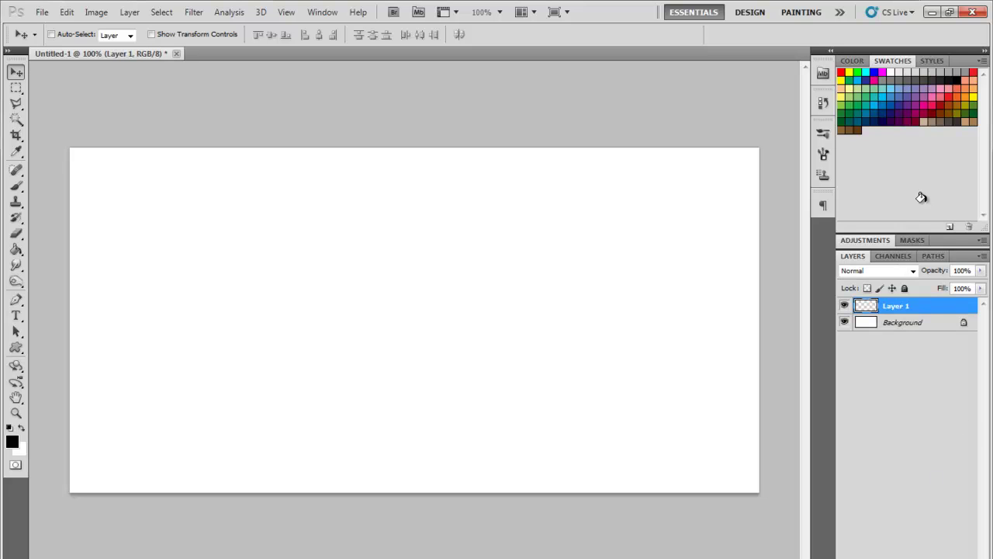
click(16, 249)
click(270, 287)
click(503, 234)
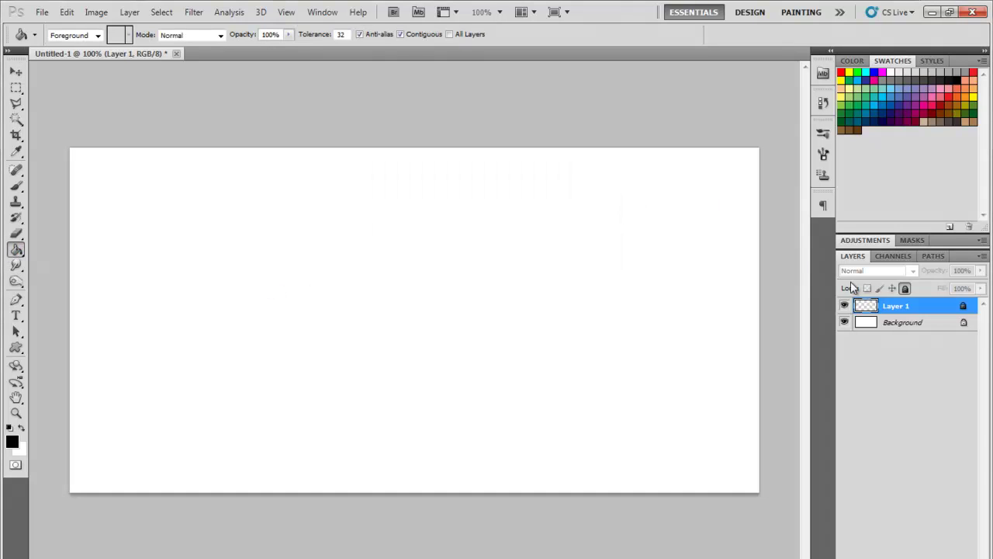
click(630, 261)
click(489, 234)
Convert the locked Background into a regular layer and fill Layer 1 above it with black.
click(901, 321)
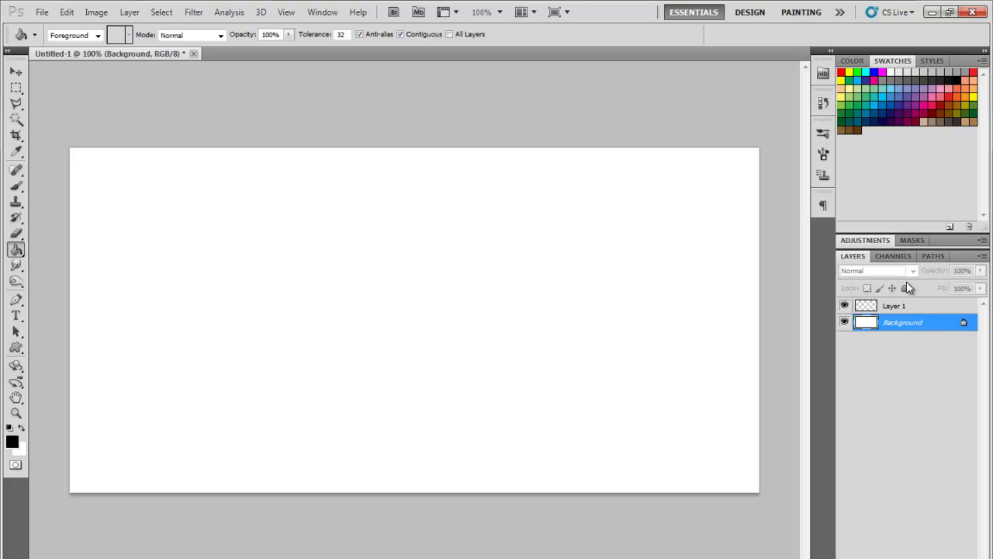
double_click(953, 320)
click(866, 262)
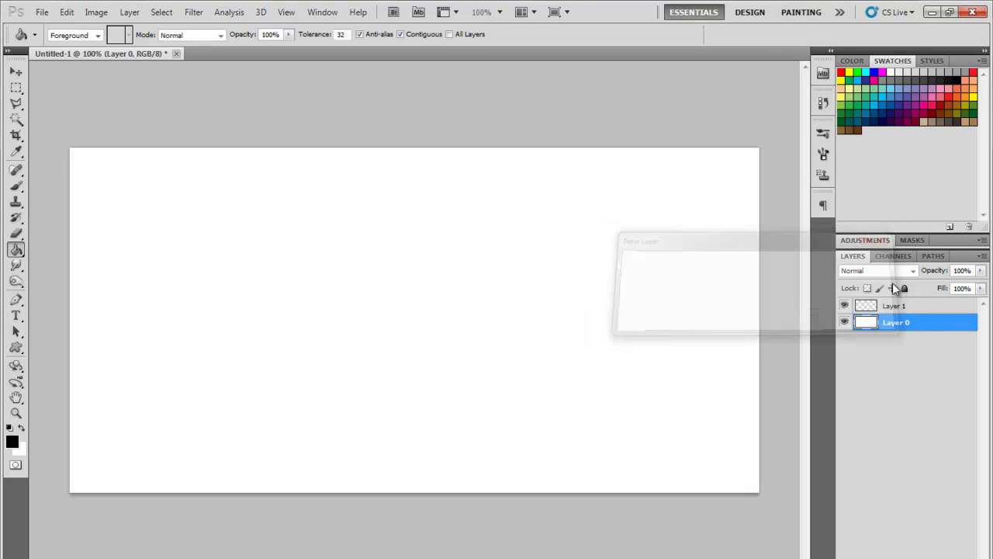
click(912, 305)
click(329, 289)
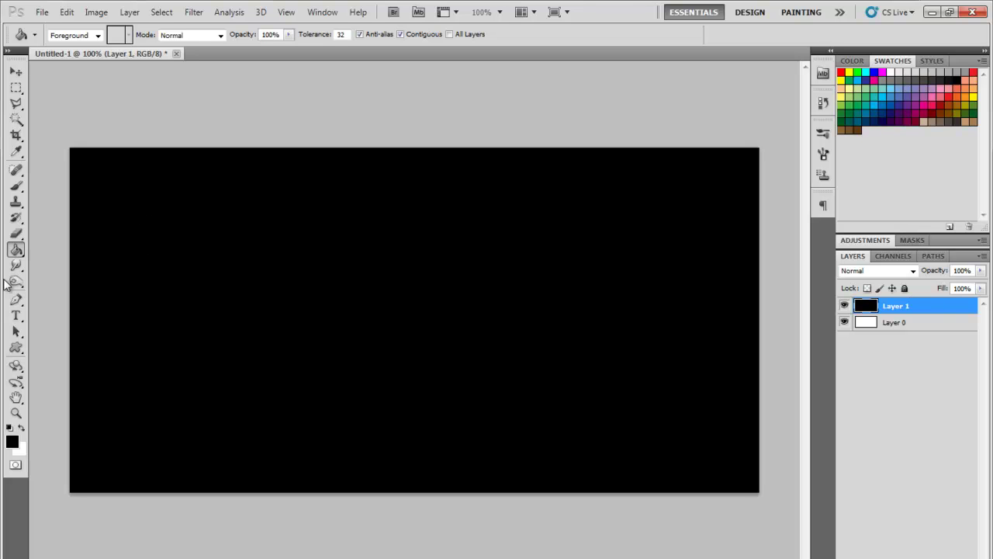
Start a text line left of the canvas centre and look through the available fonts.
click(15, 316)
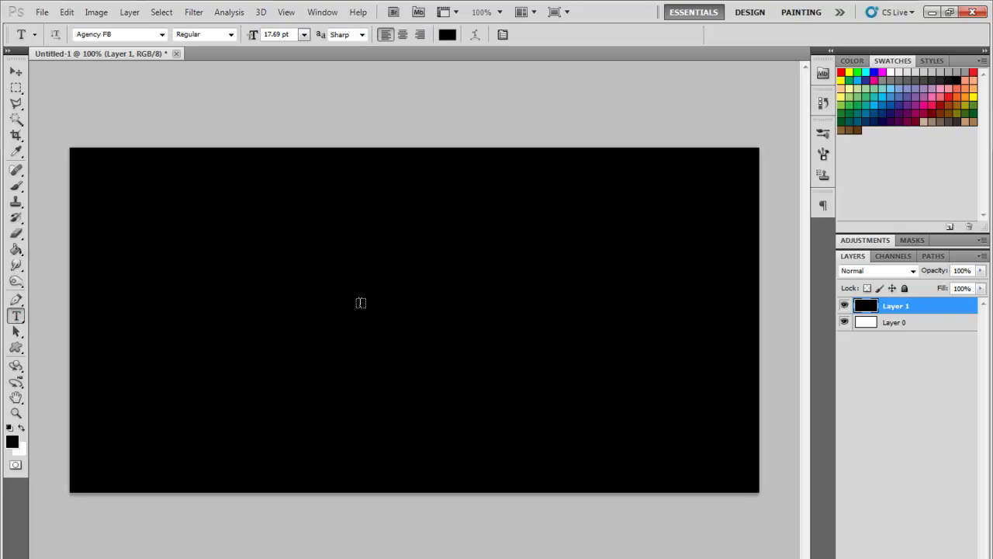
click(275, 321)
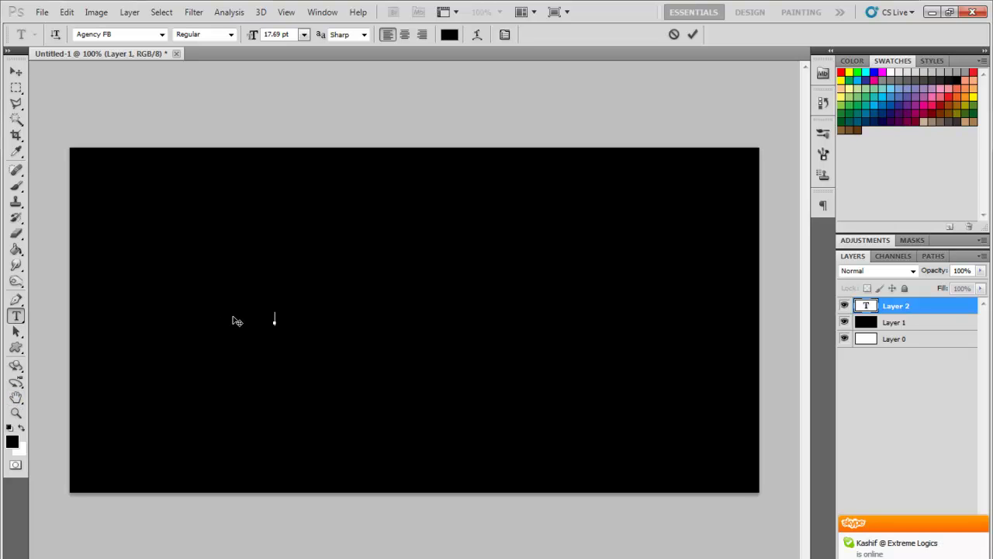
click(160, 35)
scroll(308, 100, down, 1)
scroll(308, 107, up, 1)
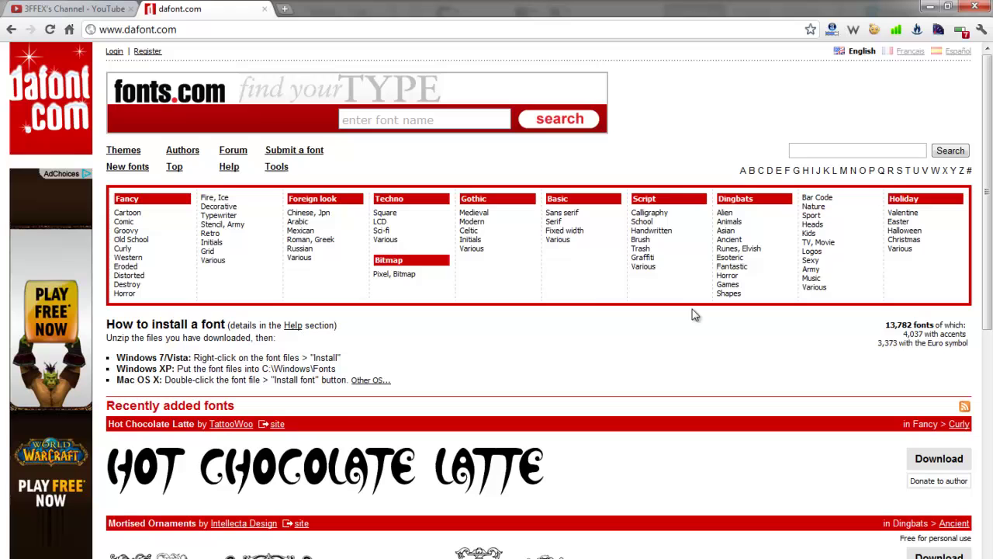
Browse the Techno Square and Sci-fi font categories on dafont.com and return to Photoshop.
scroll(128, 116, down, 1)
scroll(134, 121, up, 1)
scroll(466, 310, down, 4)
scroll(536, 305, up, 4)
click(385, 213)
scroll(565, 226, down, 1)
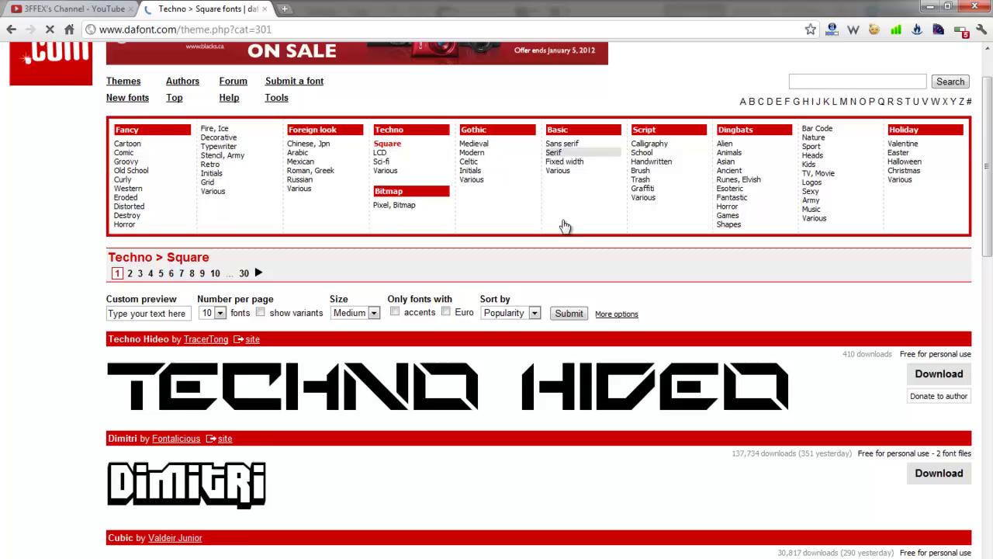
scroll(564, 226, up, 1)
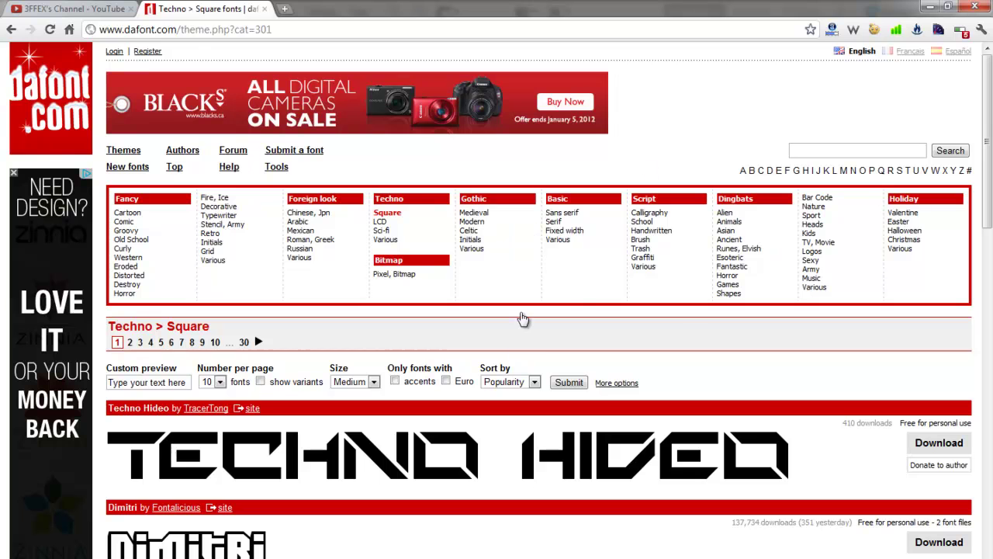
click(381, 230)
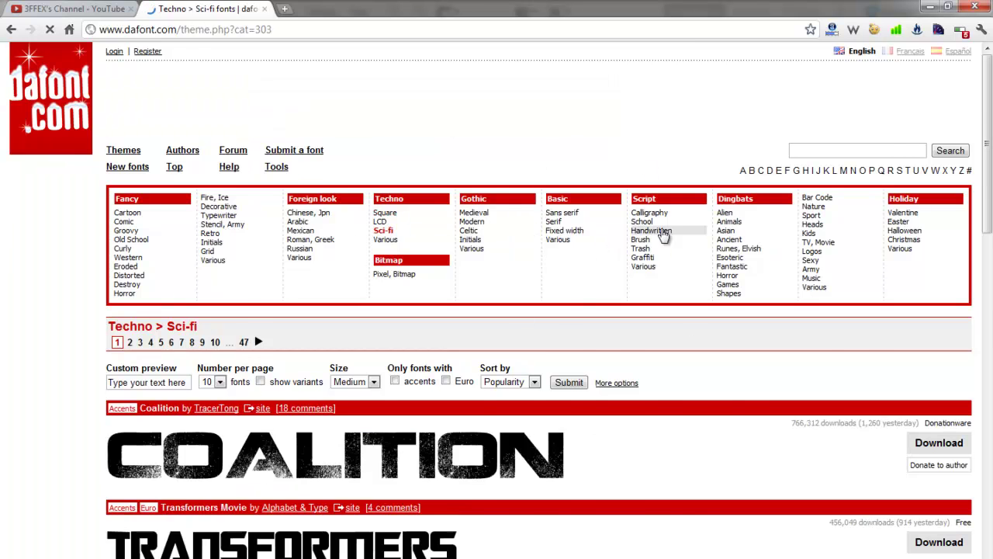
scroll(672, 206, down, 5)
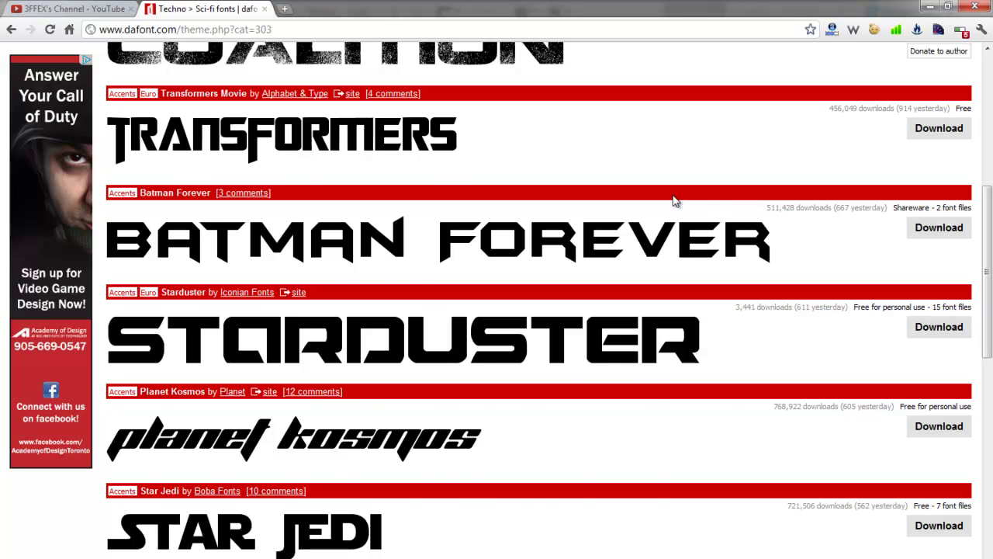
scroll(673, 200, up, 5)
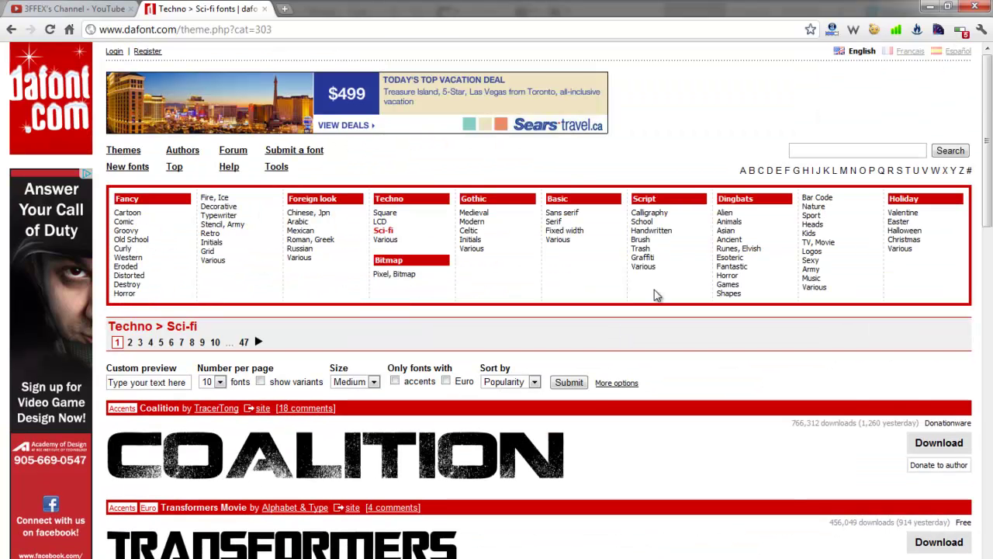
mouse_move(273, 557)
key(alt+Tab)
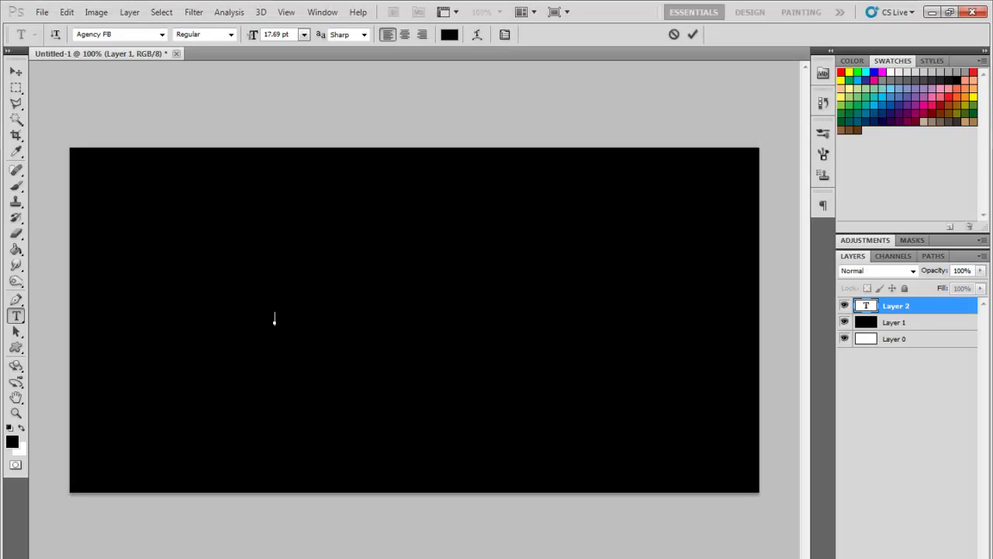
Set the new text's font to Red Rocket and its colour to white (ffffff).
click(162, 34)
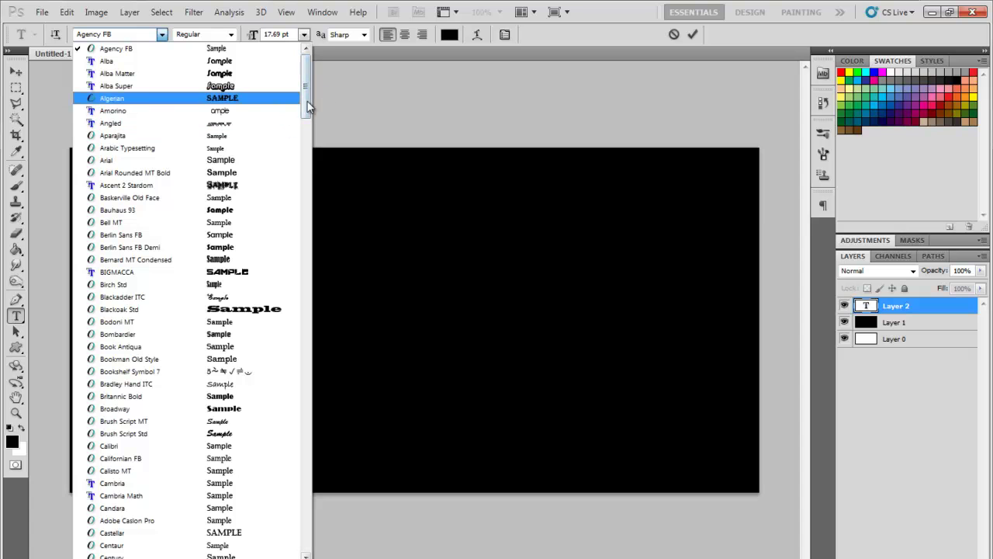
drag(306, 107, 343, 366)
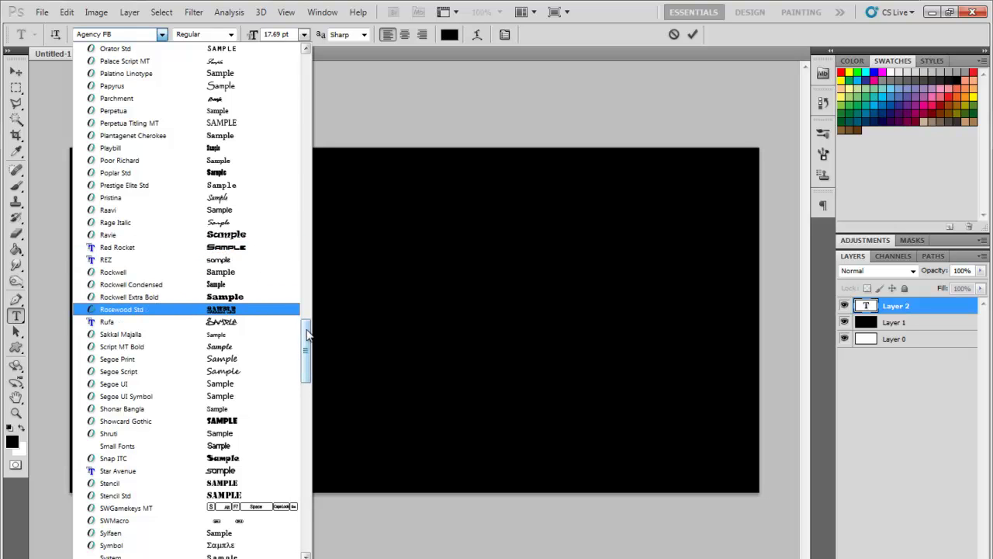
drag(307, 344, 374, 339)
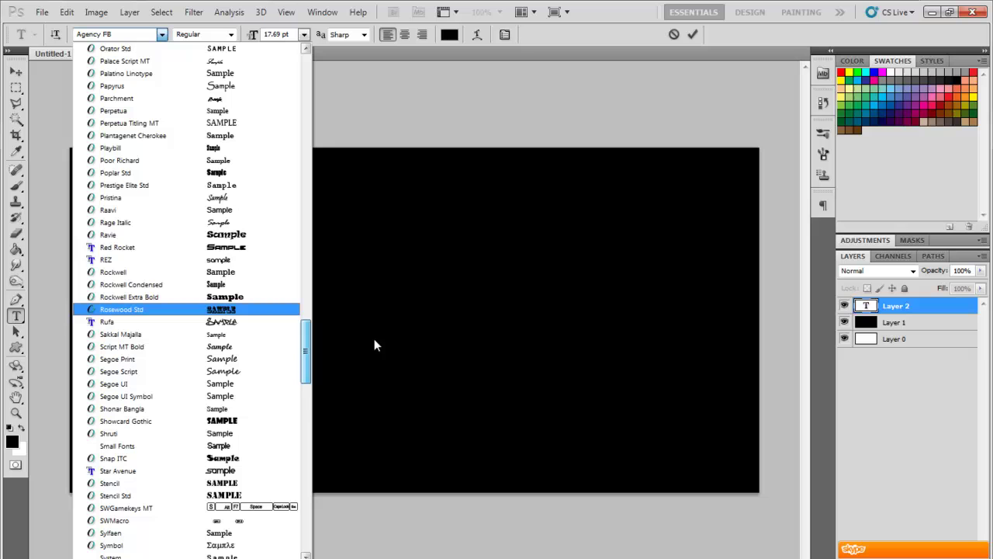
click(292, 248)
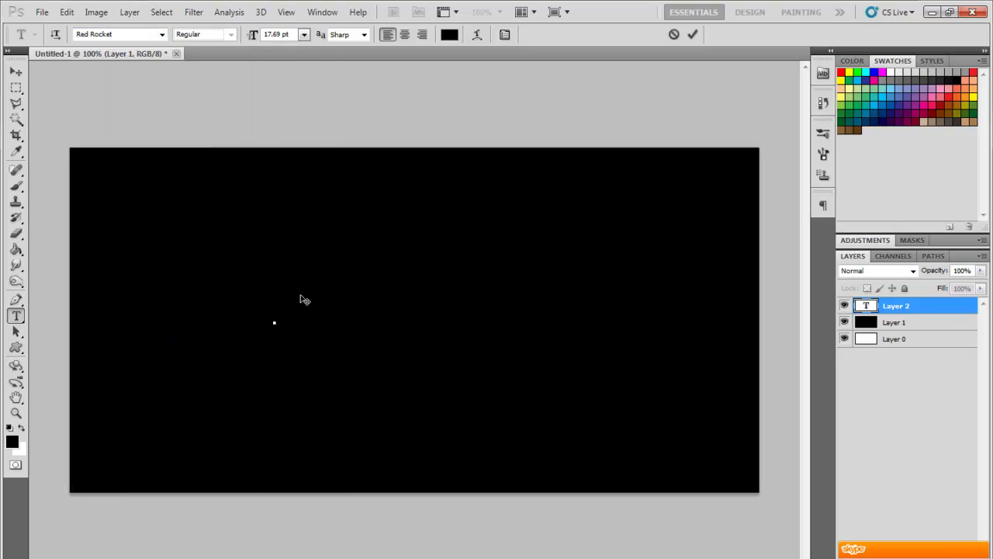
click(450, 34)
click(322, 256)
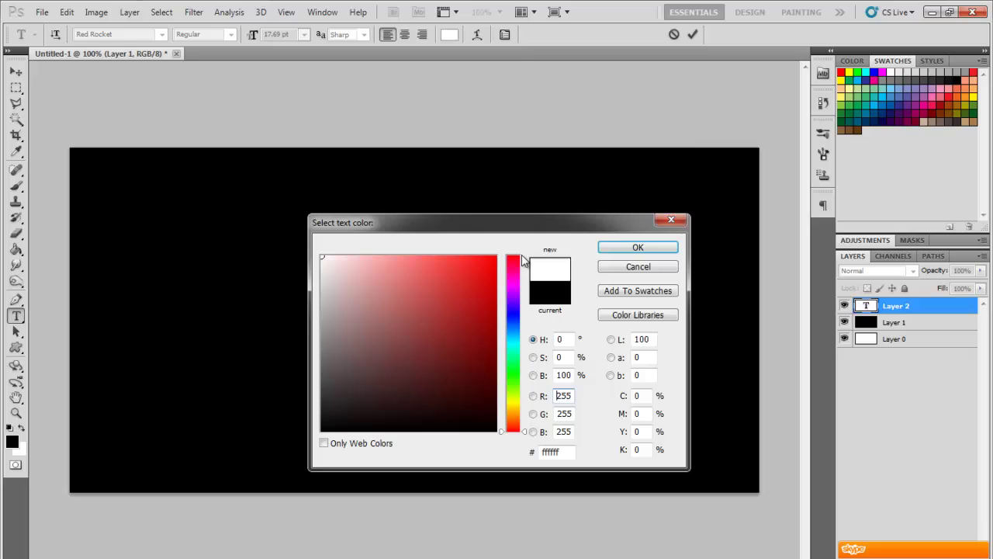
click(637, 247)
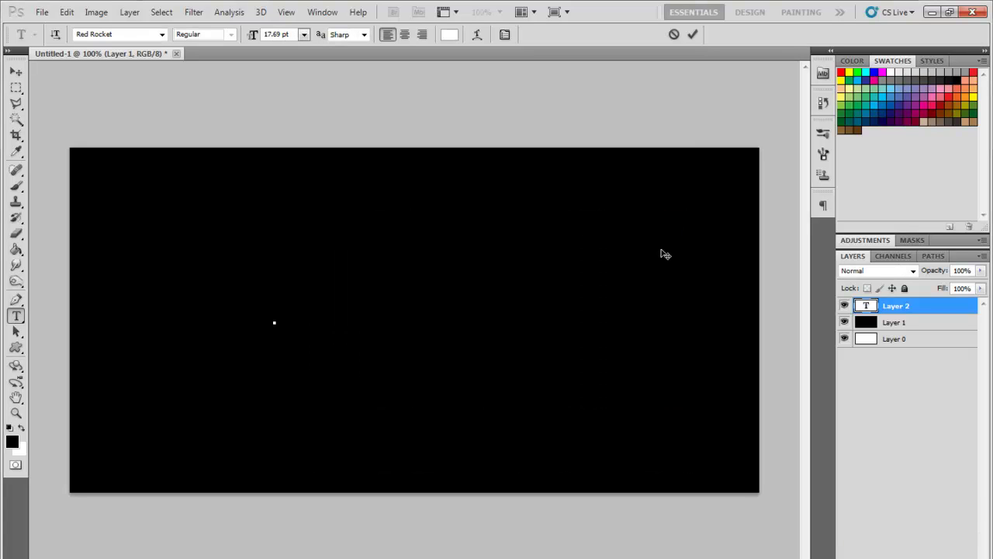
Enter the text LOGO and enlarge it to about 123 pt near the middle of the canvas.
text(LOGO)
key(ctrl+a)
click(15, 70)
key(ctrl+t)
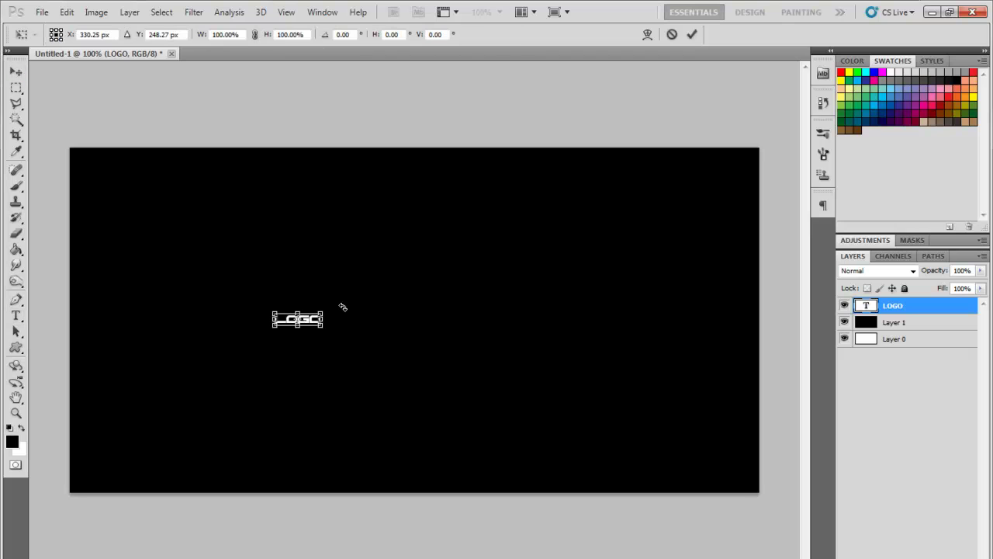
drag(351, 332, 599, 377)
key(Return)
drag(541, 353, 513, 318)
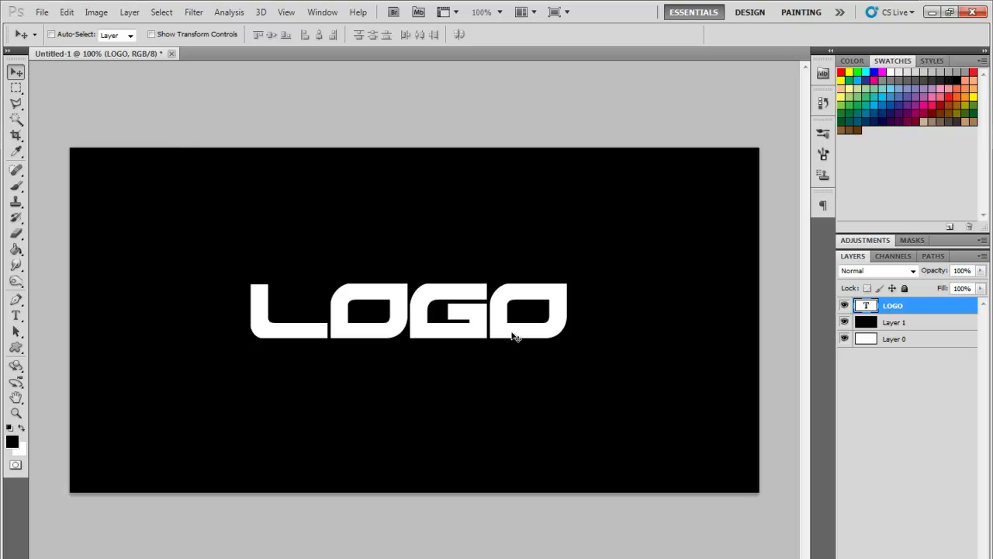
Adjust the LOGO text with Free Transform and move it to the centre of the canvas.
key(ctrl+t)
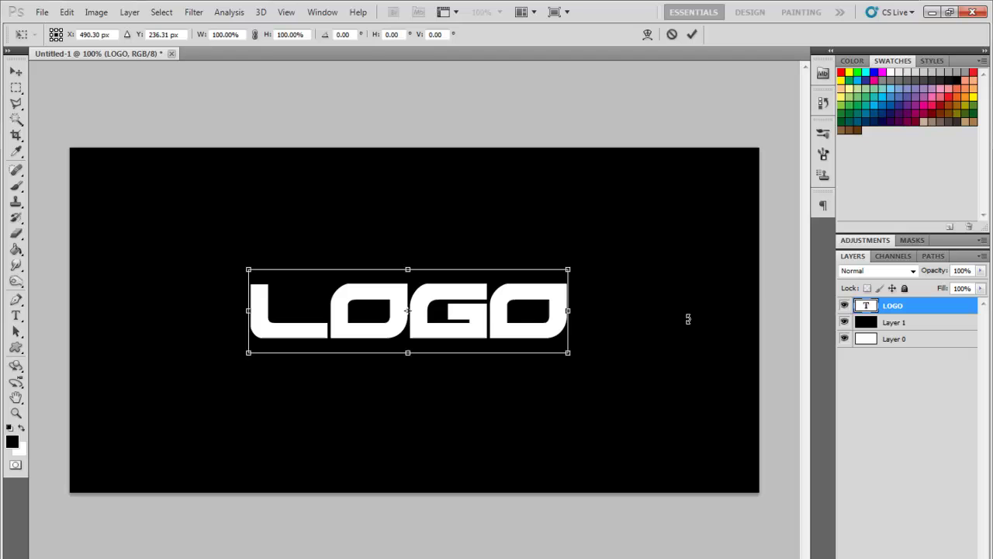
drag(569, 355, 523, 309)
key(Return)
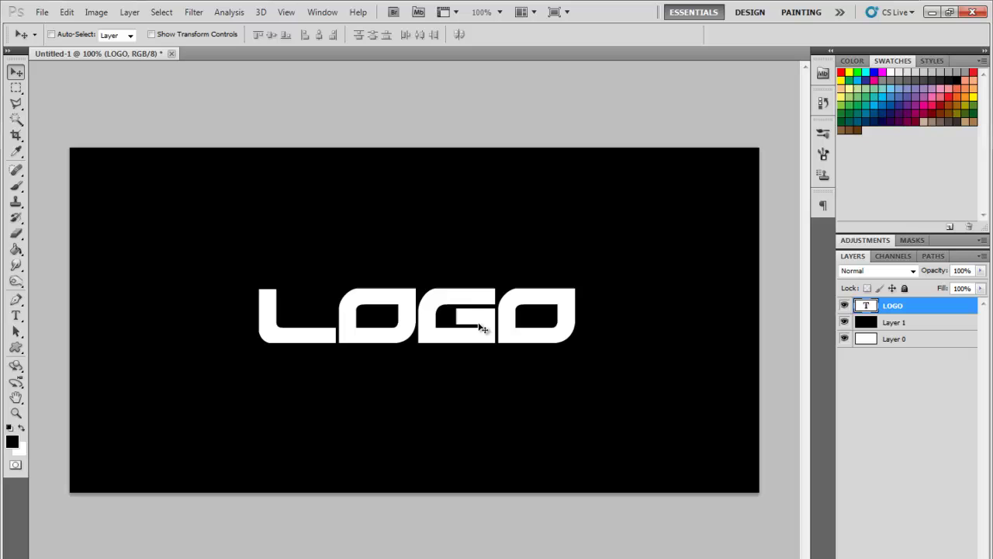
drag(347, 331, 347, 326)
Check the LOGO text's font sizes, try Crisp anti-aliasing on it and set it back to Sharp.
click(15, 315)
click(419, 315)
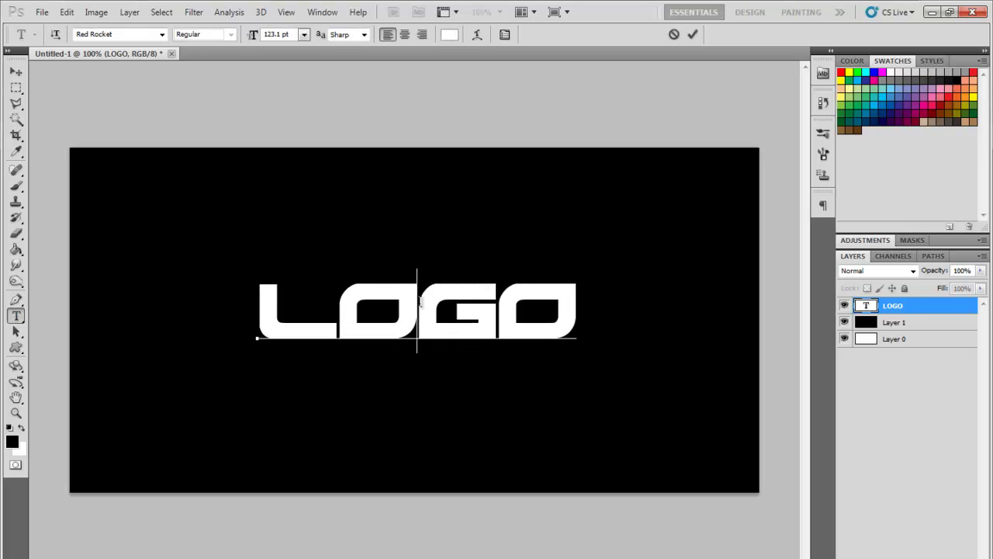
click(304, 34)
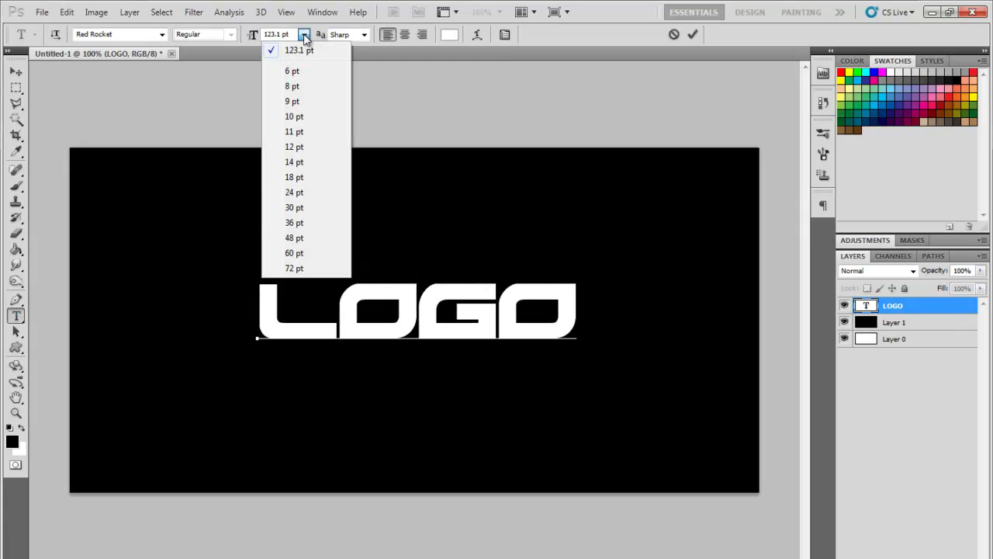
click(303, 34)
click(361, 34)
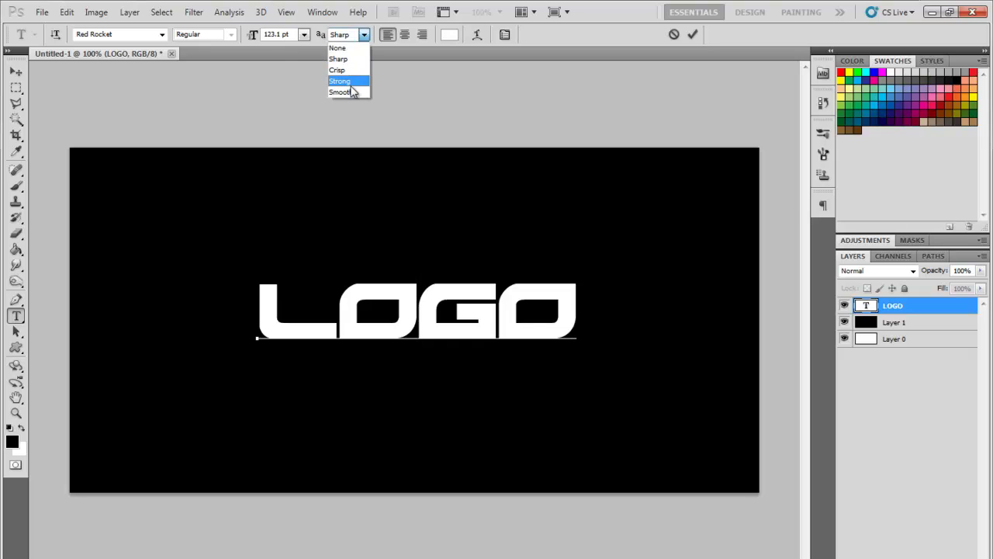
click(351, 71)
click(363, 34)
click(357, 60)
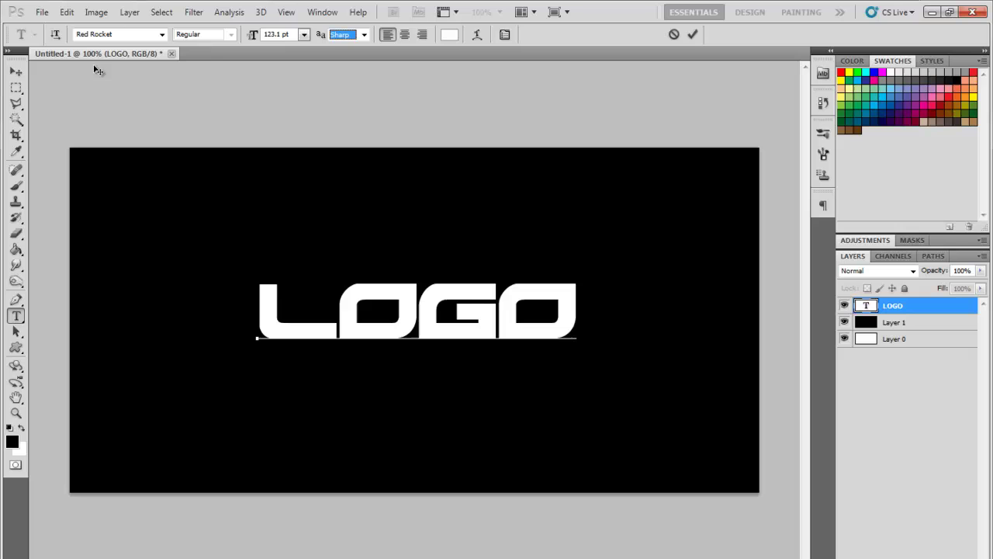
Move the LOGO text slightly to recentre it on the canvas, and add a Drop Shadow effect to its layer.
click(16, 71)
drag(552, 323, 533, 340)
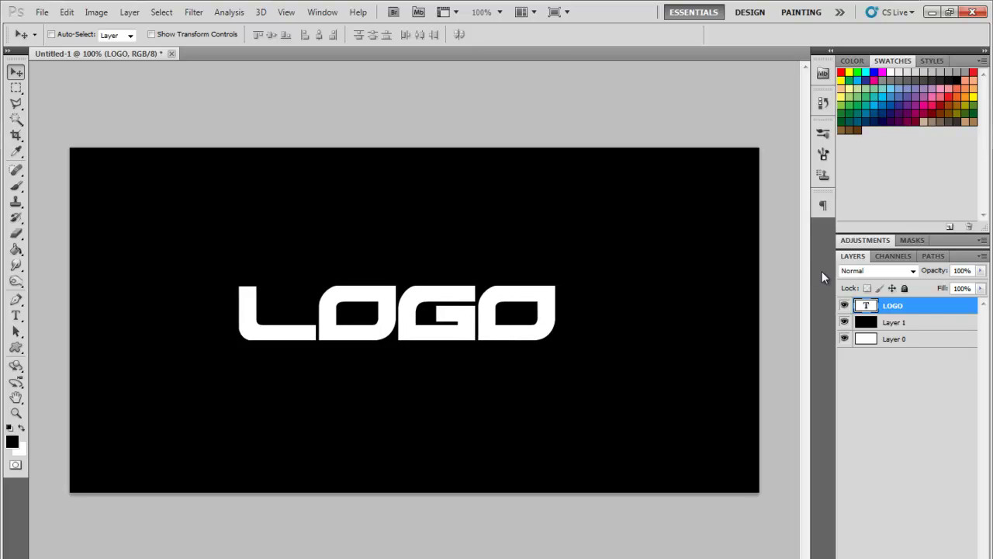
double_click(928, 314)
drag(476, 169, 385, 114)
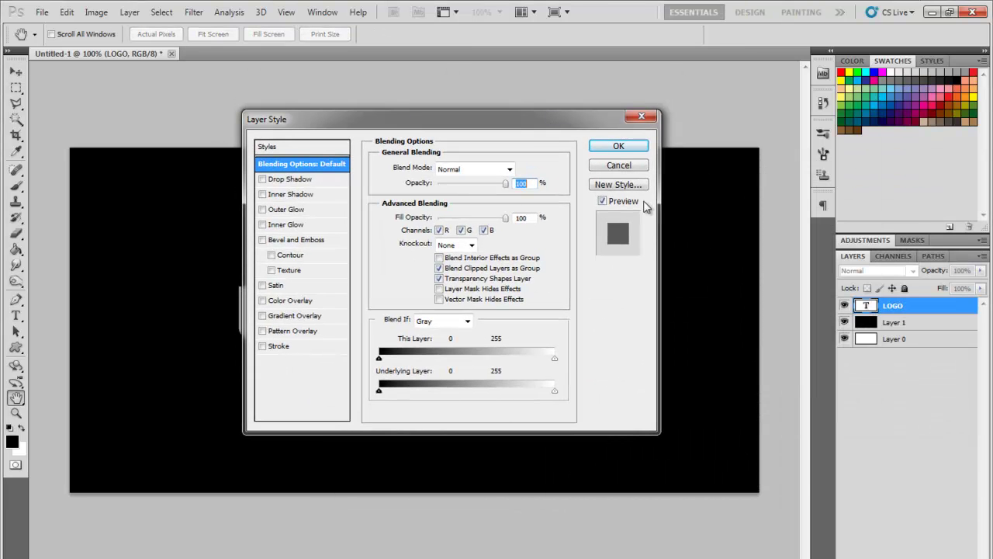
mouse_move(424, 117)
mouse_down()
mouse_move(734, 190)
mouse_move(640, 109)
mouse_move(477, 161)
mouse_move(412, 133)
mouse_up()
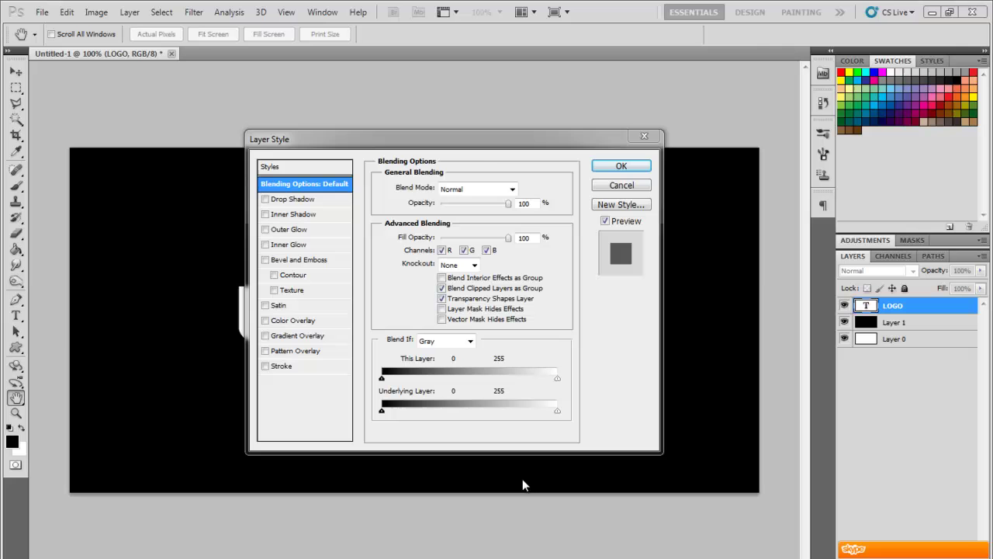
click(361, 199)
drag(309, 135, 610, 104)
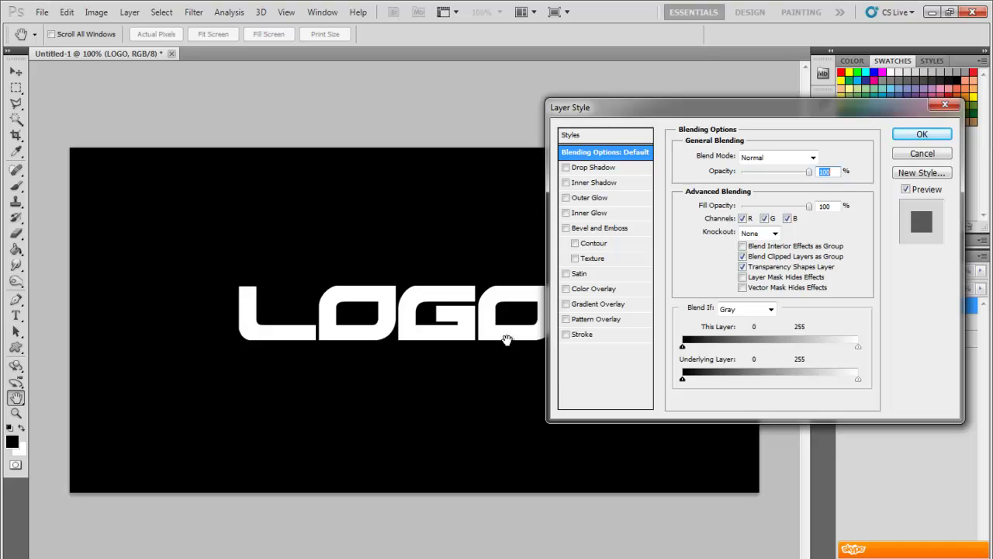
click(574, 169)
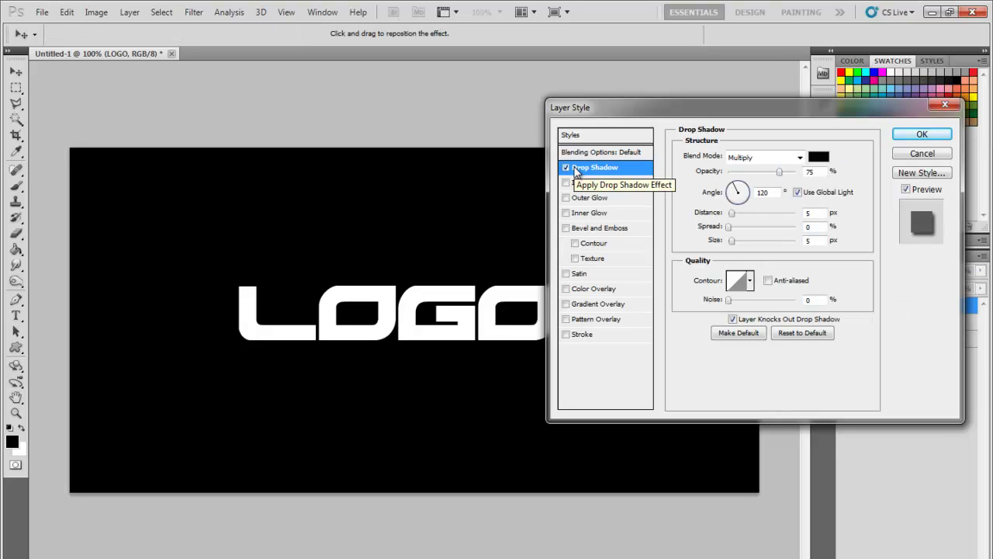
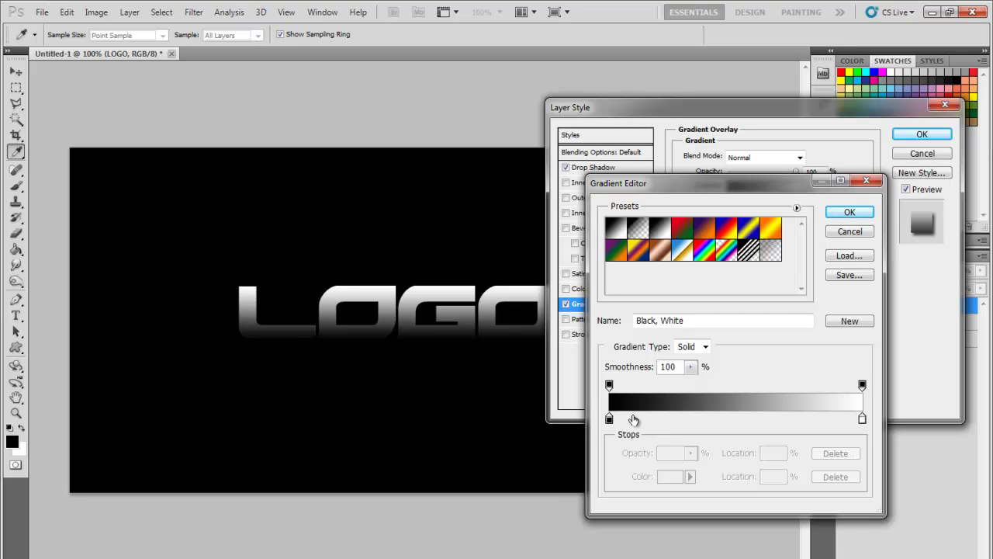
In the Gradient Overlay's gradient, change the white colour stop at 100% to bright red.
drag(610, 420, 512, 422)
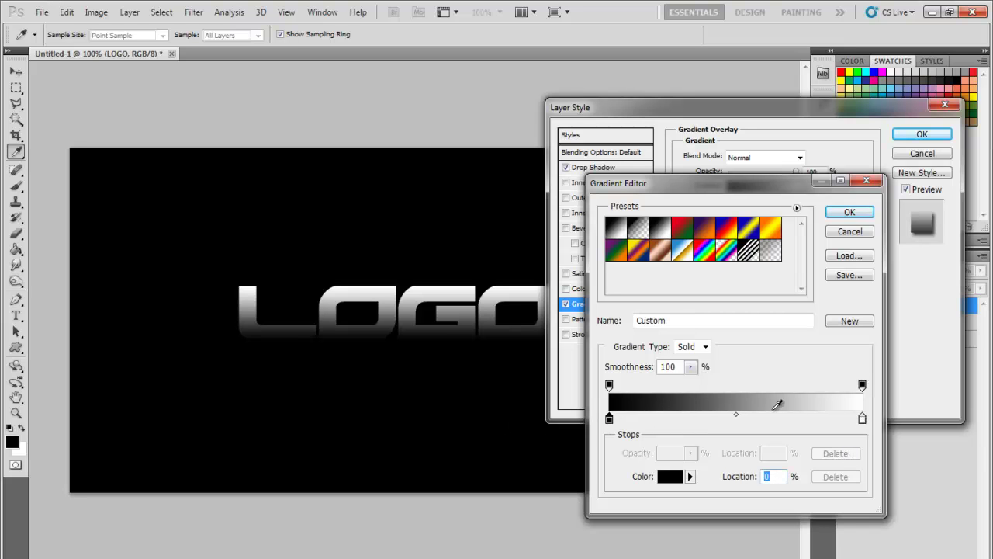
click(862, 419)
double_click(862, 419)
drag(652, 281, 745, 302)
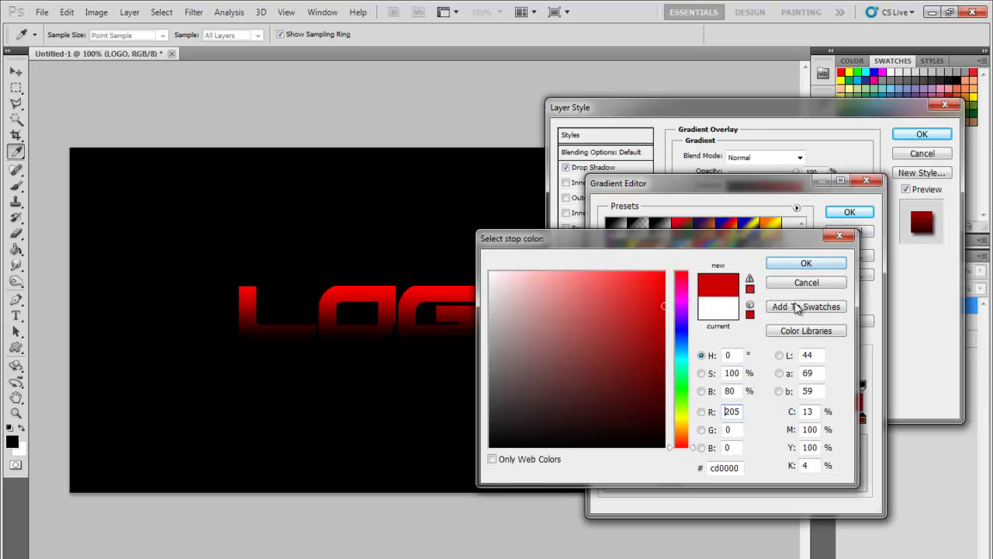
drag(681, 328, 695, 269)
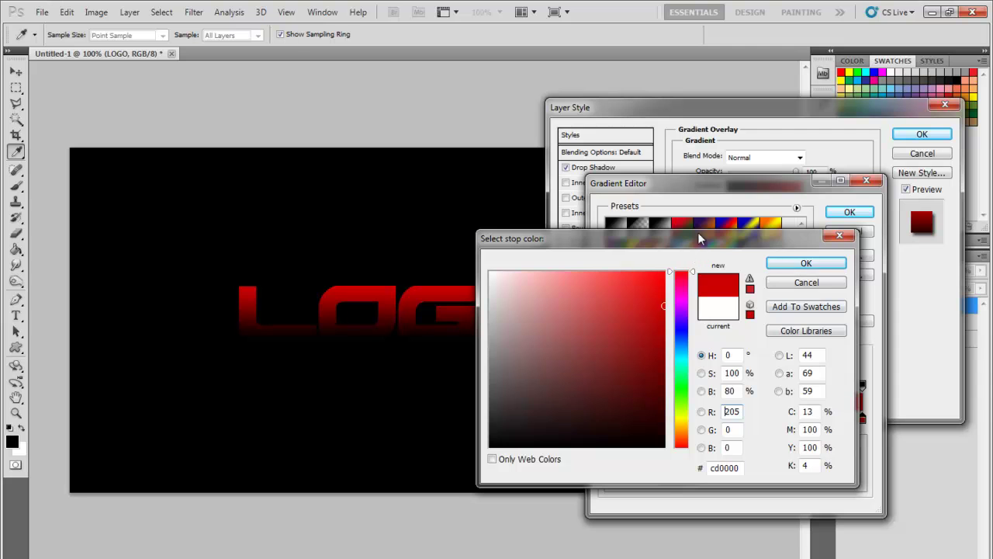
drag(647, 291, 665, 274)
click(803, 264)
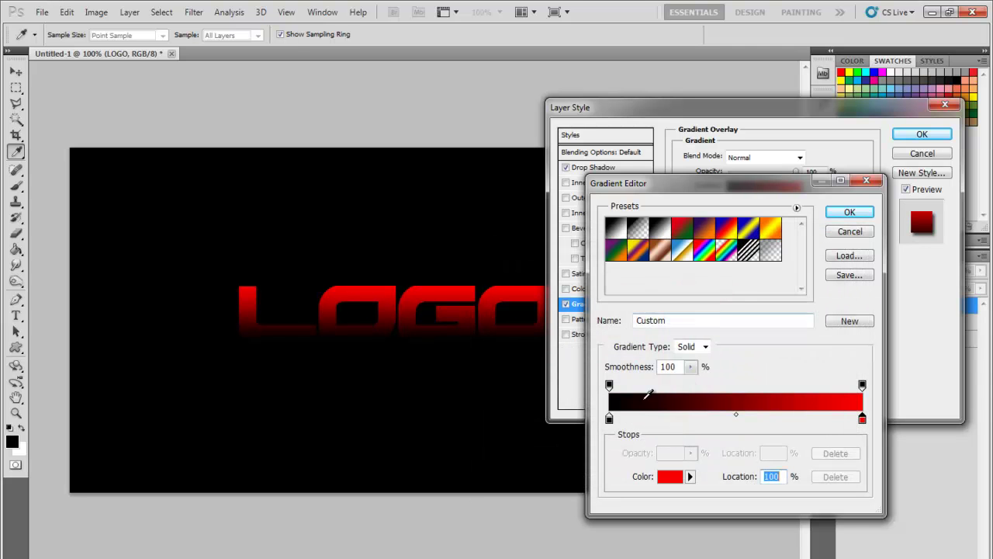
Change the gradient's black colour stop at 0% to dark red (570000).
double_click(609, 419)
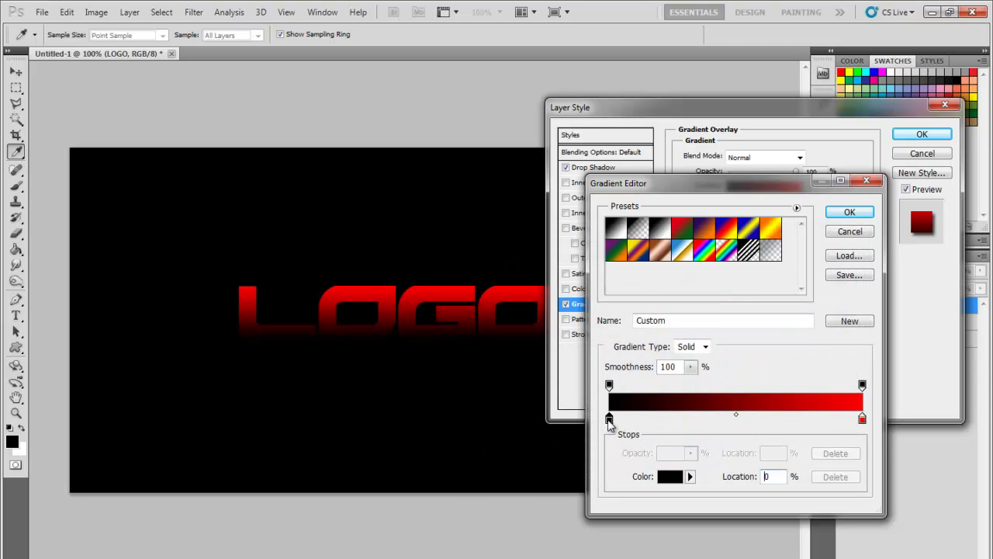
drag(680, 330, 692, 224)
click(654, 362)
text(87)
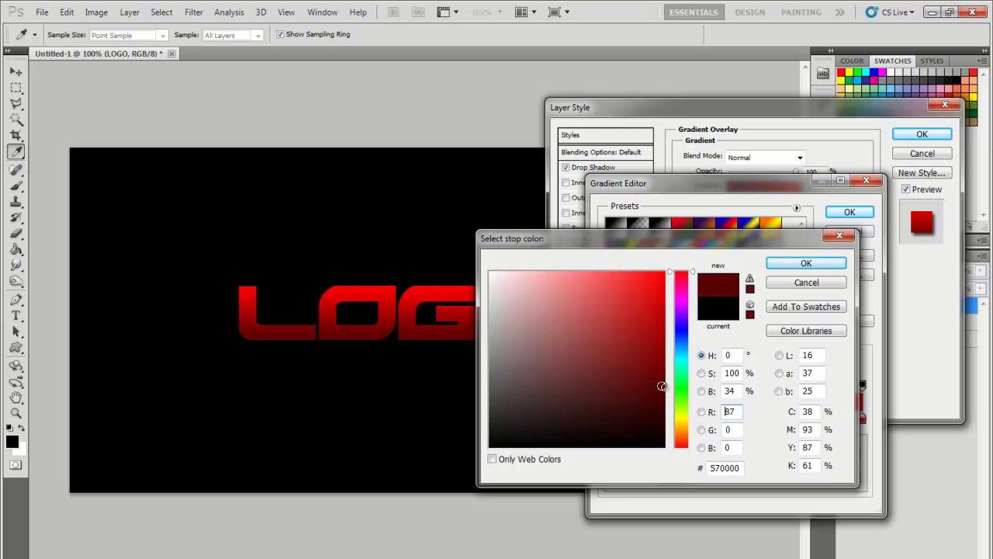
Try a dark green (00410c) for the gradient's colour stop at 0%.
key(BackSpace)
key(BackSpace)
text(65)
click(679, 392)
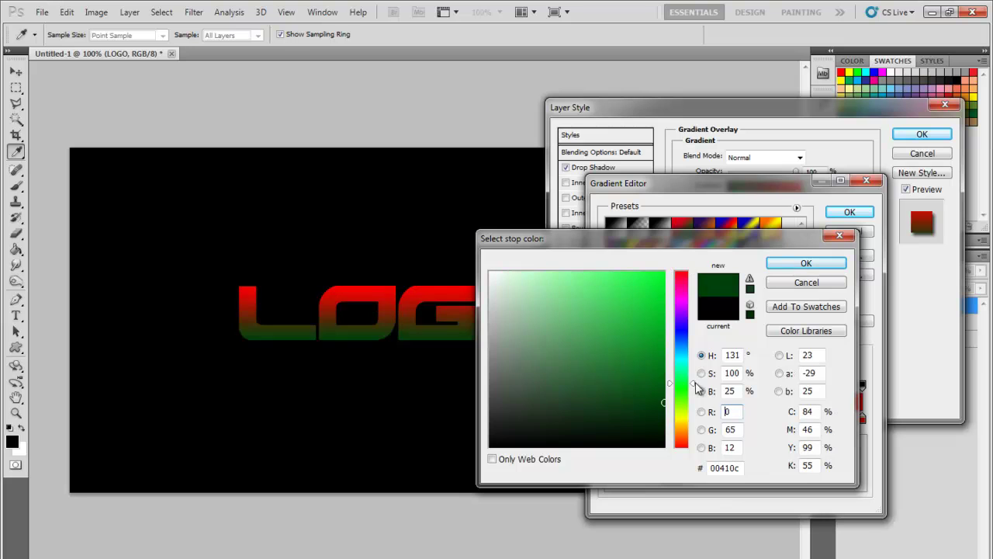
Set the gradient's 0% colour stop to dark red (5a0000), accept the gradient and adjust the Gradient Overlay's angle.
click(679, 285)
click(680, 273)
key(BackSpace)
key(BackSpace)
text(90)
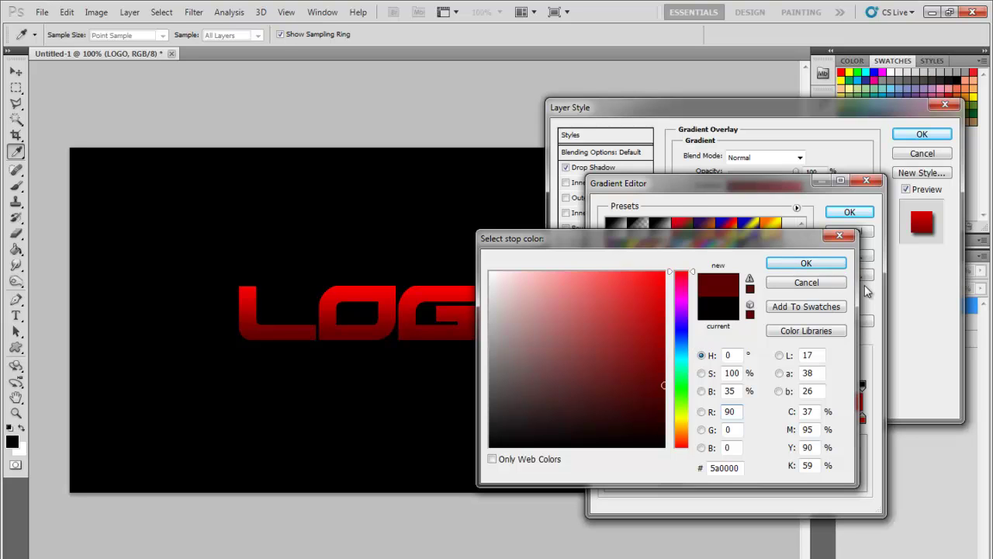
click(823, 267)
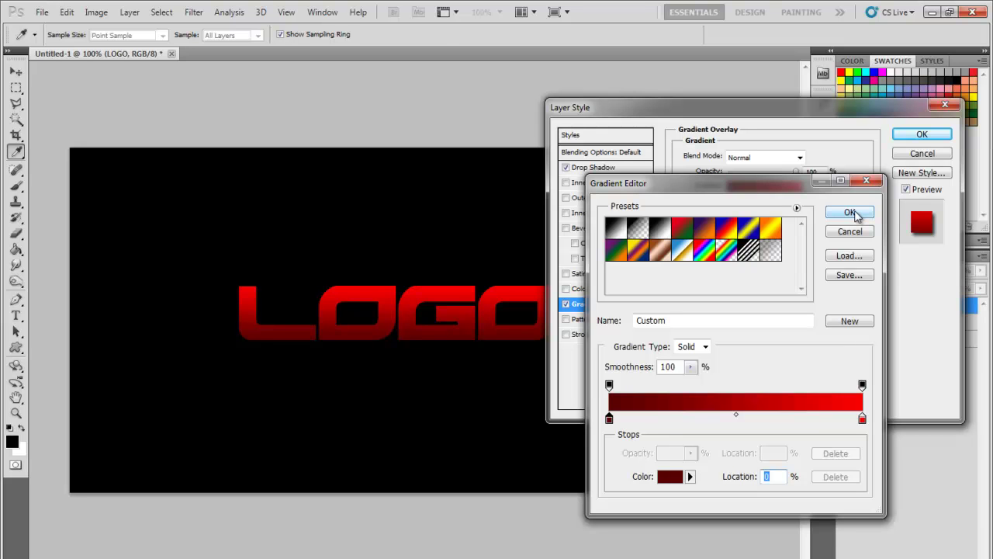
click(850, 212)
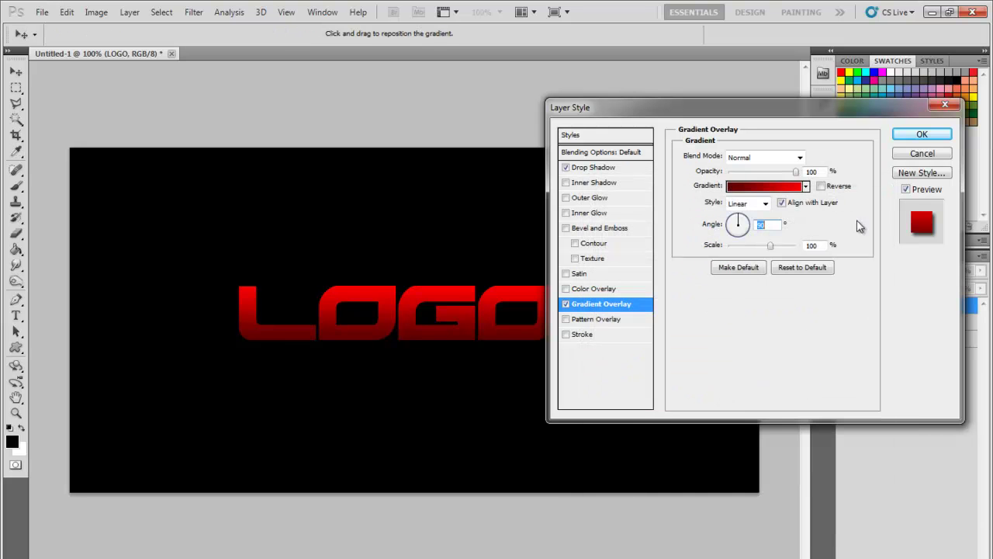
click(734, 219)
drag(735, 224, 740, 219)
Add a Bevel and Emboss effect to the LOGO text with a red (ff0000) highlight colour.
click(603, 227)
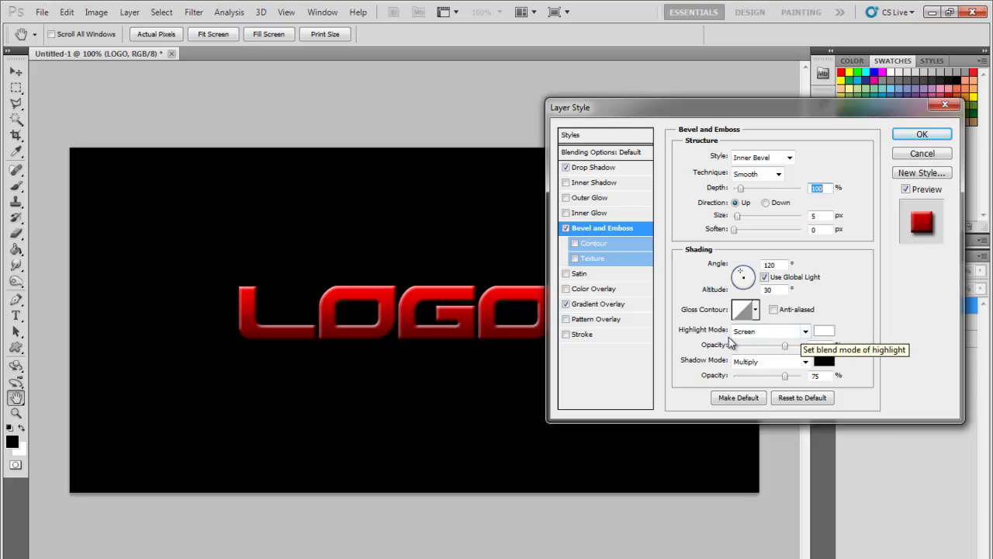
click(822, 335)
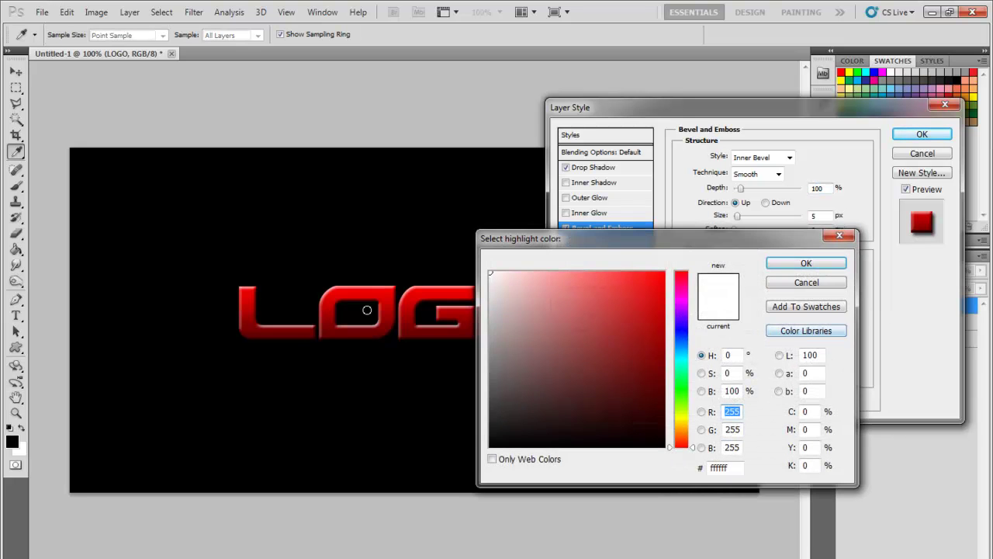
click(664, 271)
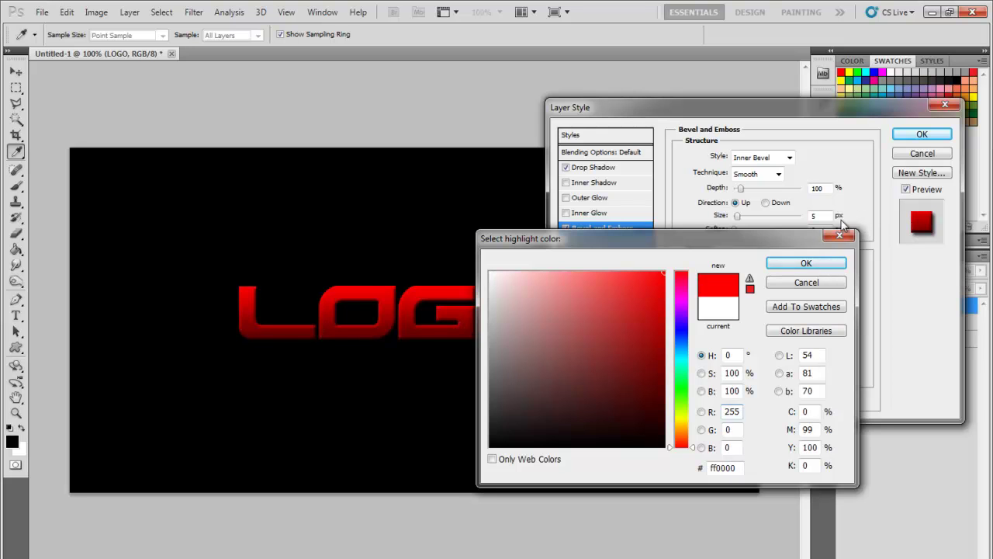
click(806, 263)
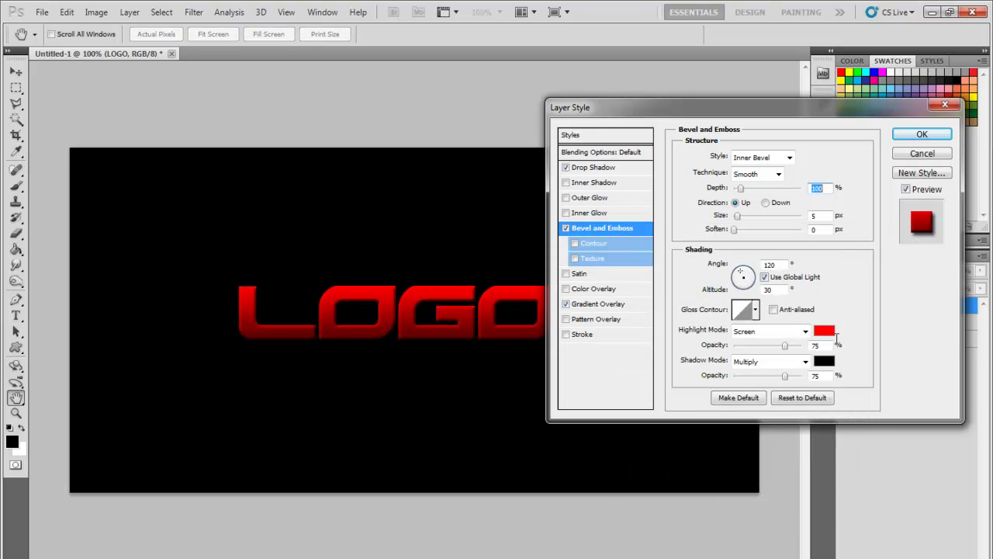
Check the bevel's shadow colour, leave it black and lower the shadow opacity to 0%.
click(823, 365)
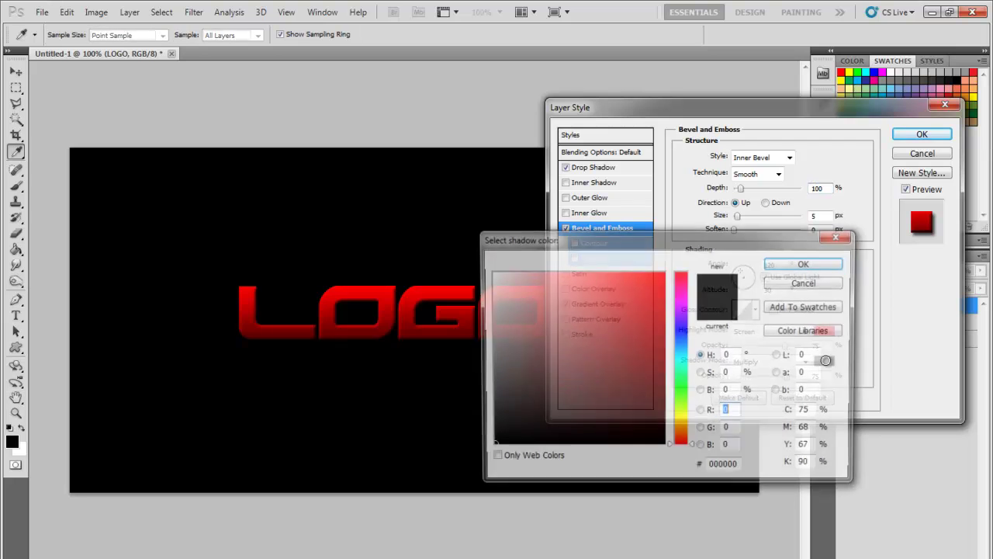
click(821, 281)
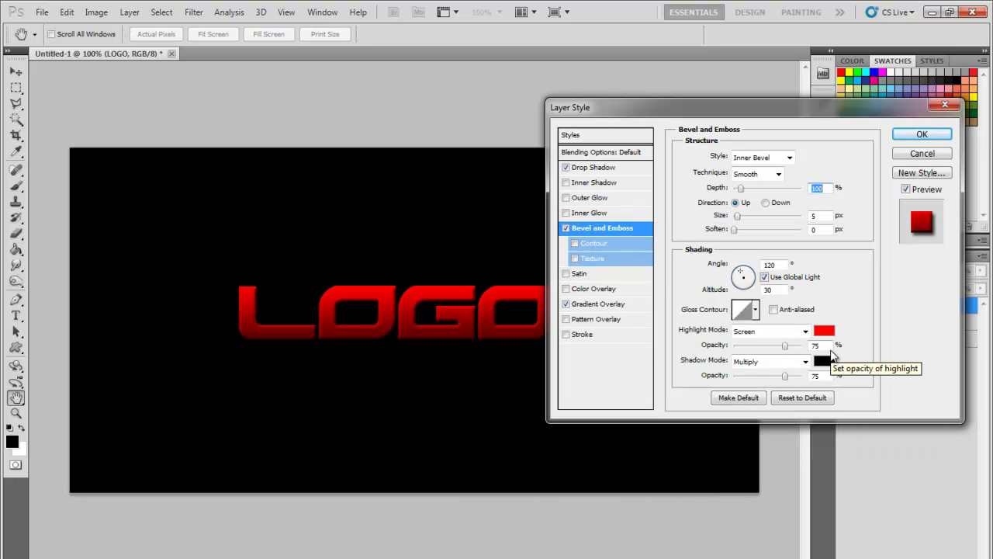
drag(785, 377, 4, 372)
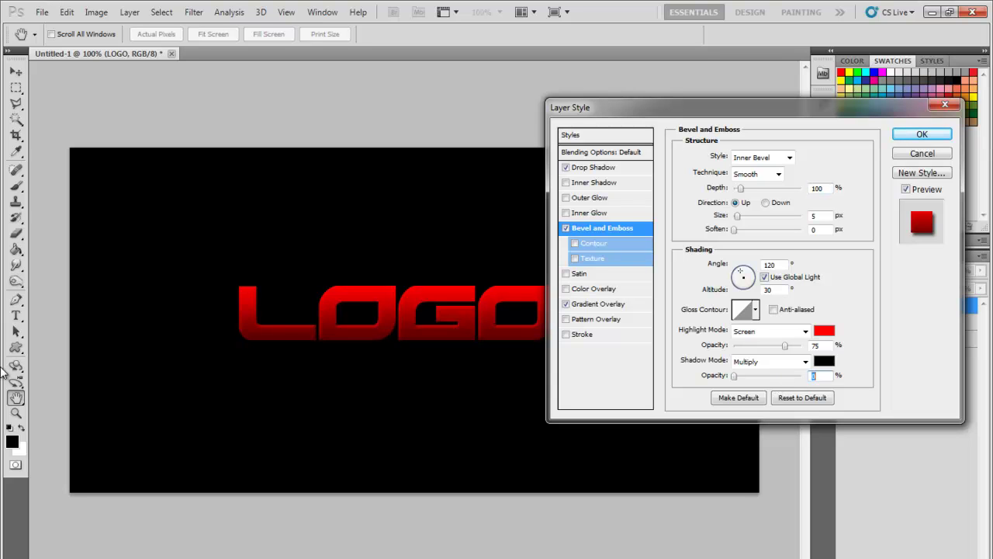
Enable the Contour option of the bevel and reduce its range to about 6%.
click(595, 243)
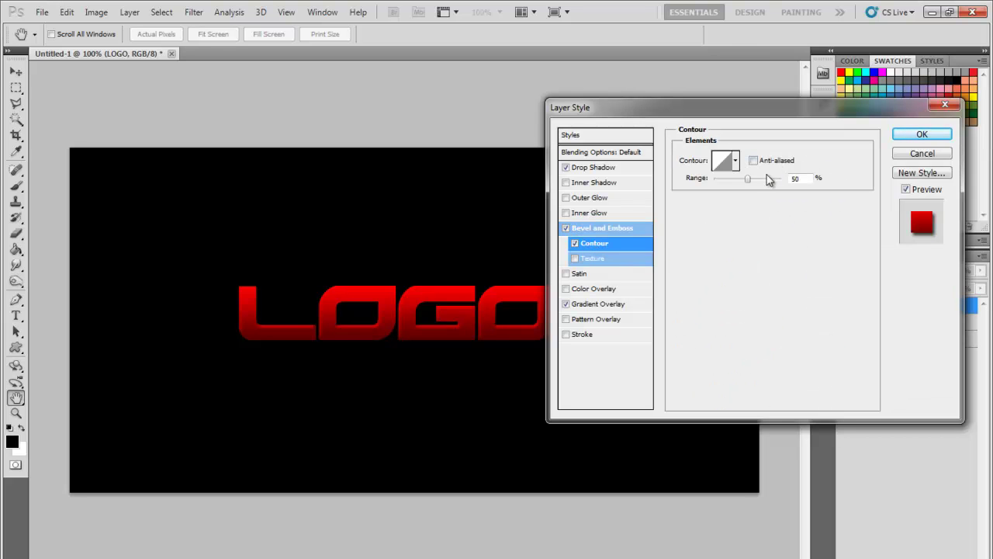
drag(747, 179, 643, 203)
mouse_move(708, 208)
mouse_down()
mouse_move(734, 205)
mouse_move(721, 210)
mouse_up()
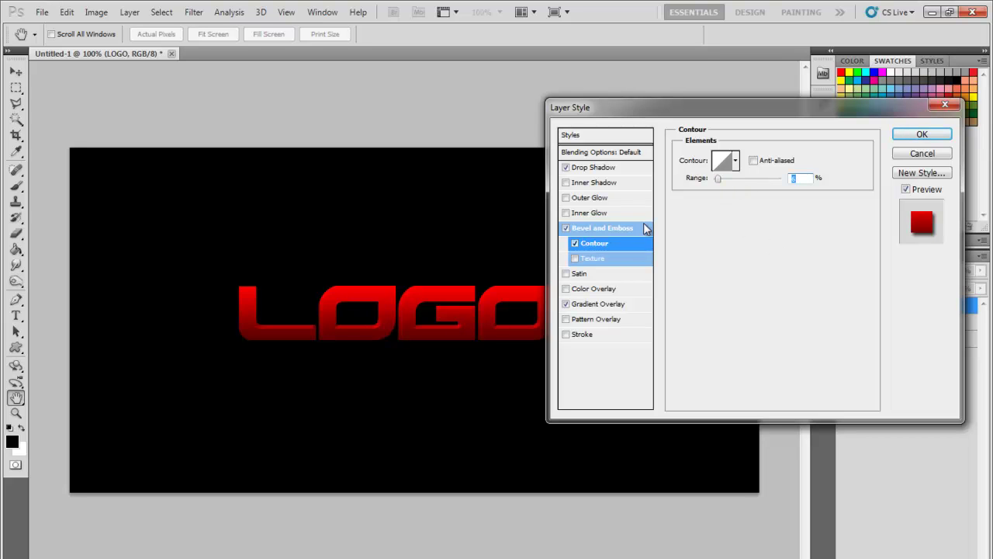
Fine-tune the Bevel and Emboss size and apply the layer style to the LOGO text.
click(626, 231)
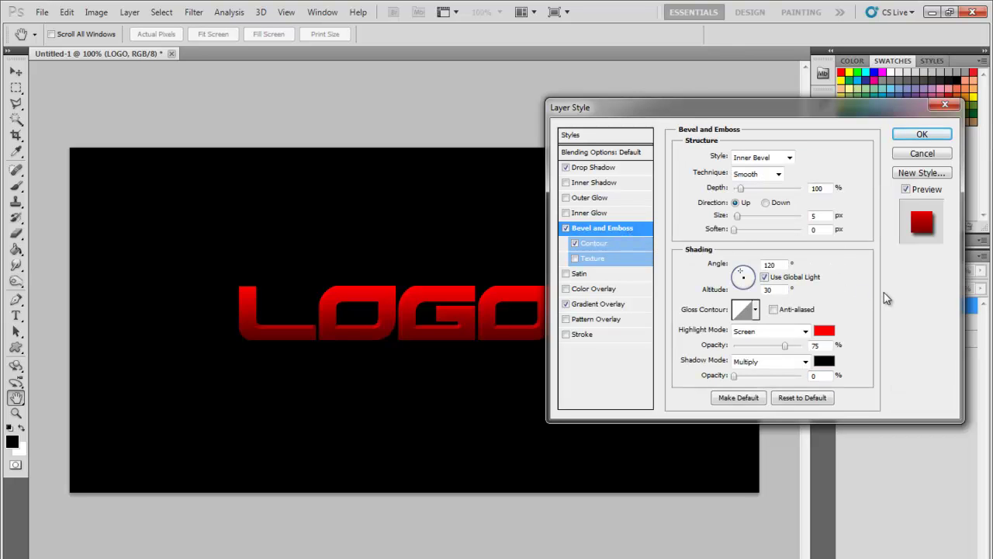
drag(738, 216, 738, 217)
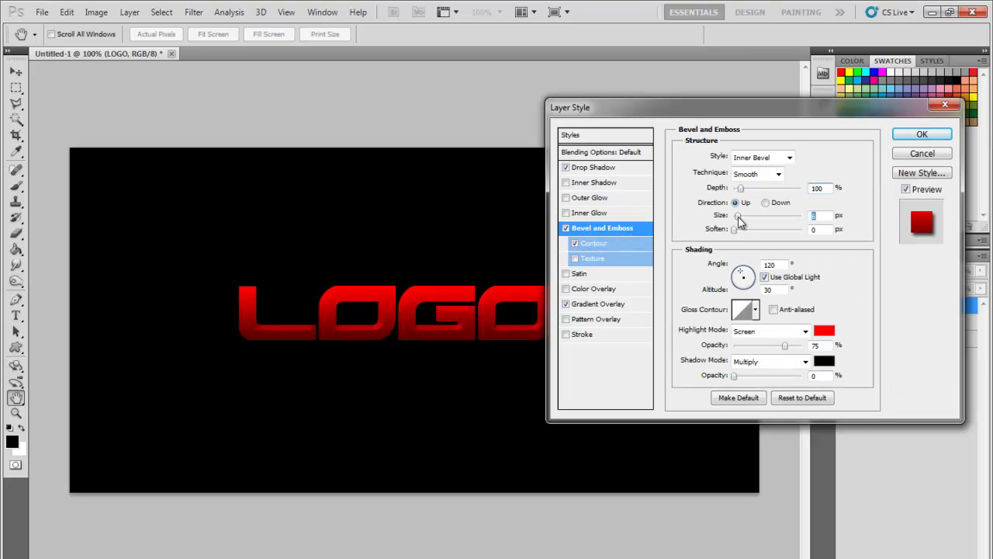
click(818, 218)
click(921, 132)
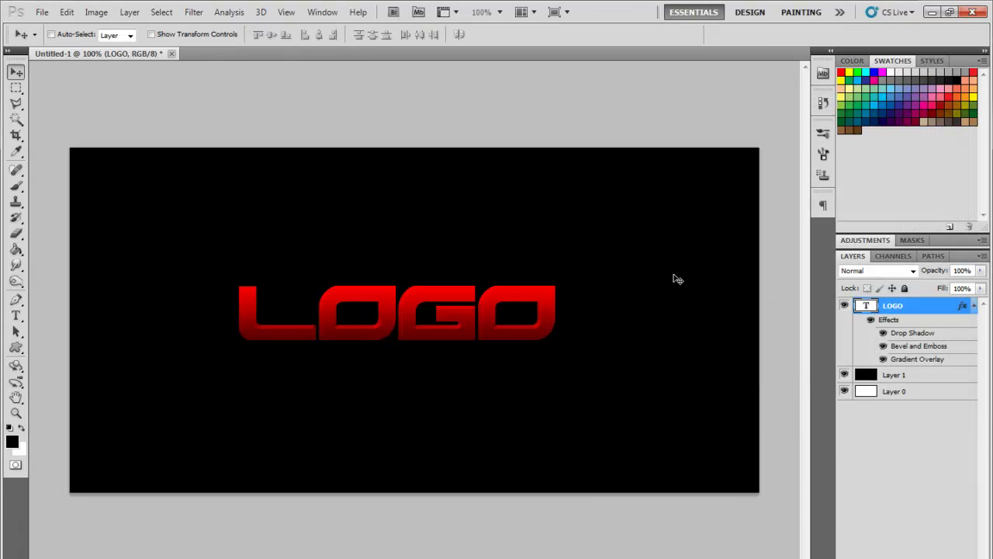
Reposition the styled LOGO text near the canvas centre and close the Windows Media Player window.
drag(437, 306, 432, 331)
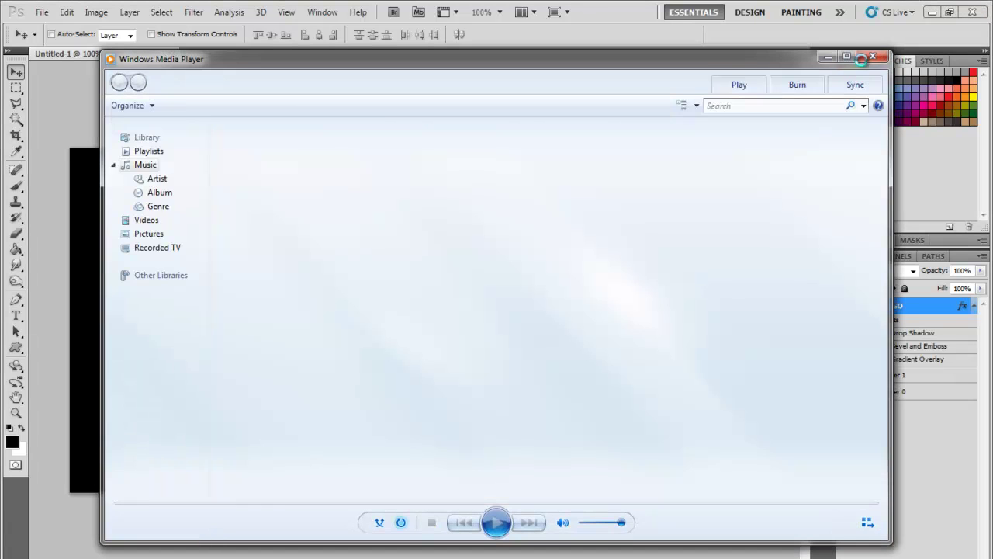
click(869, 62)
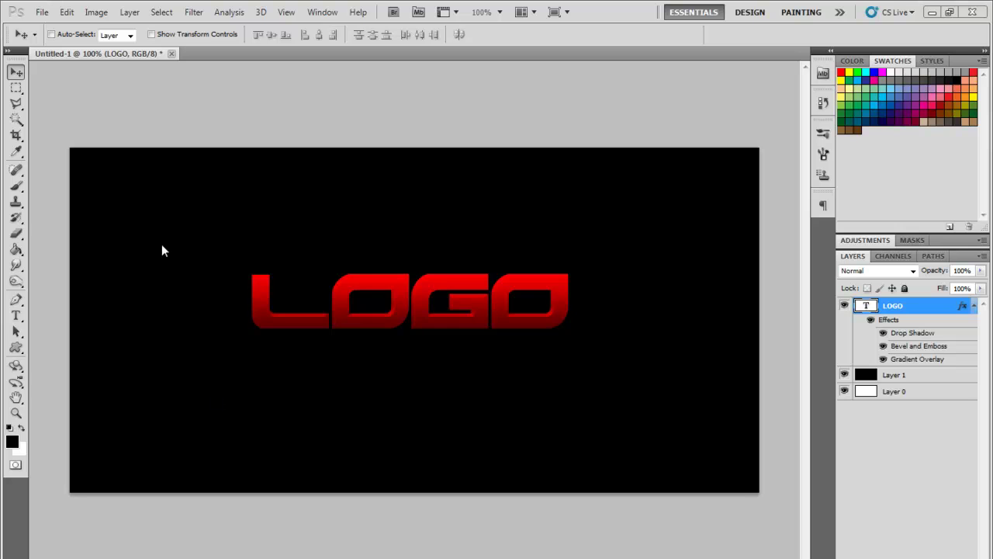
Switch to Windows Explorer and open the Textures folder inside the 1KPack folder on the desktop.
key(super+e)
click(170, 325)
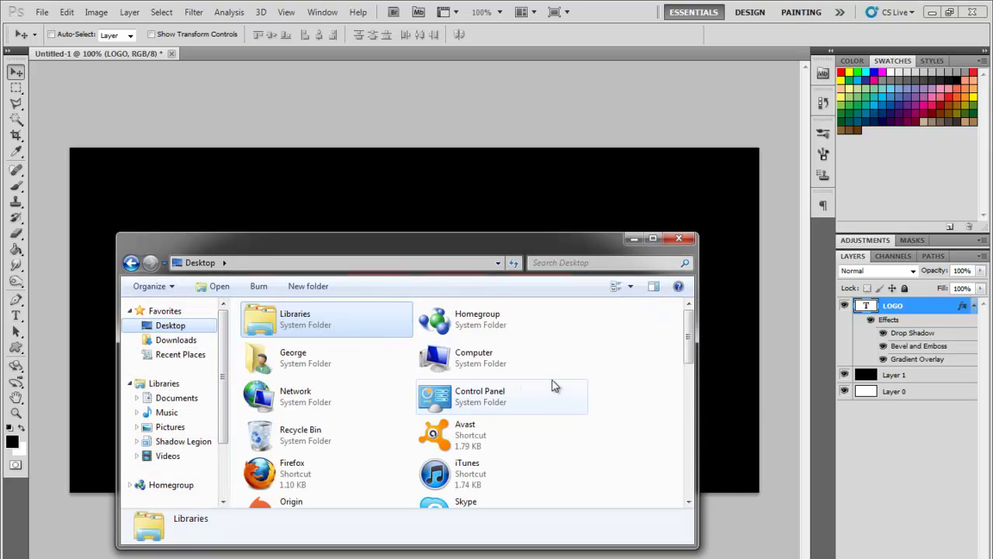
scroll(554, 386, down, 10)
scroll(543, 381, up, 3)
double_click(489, 318)
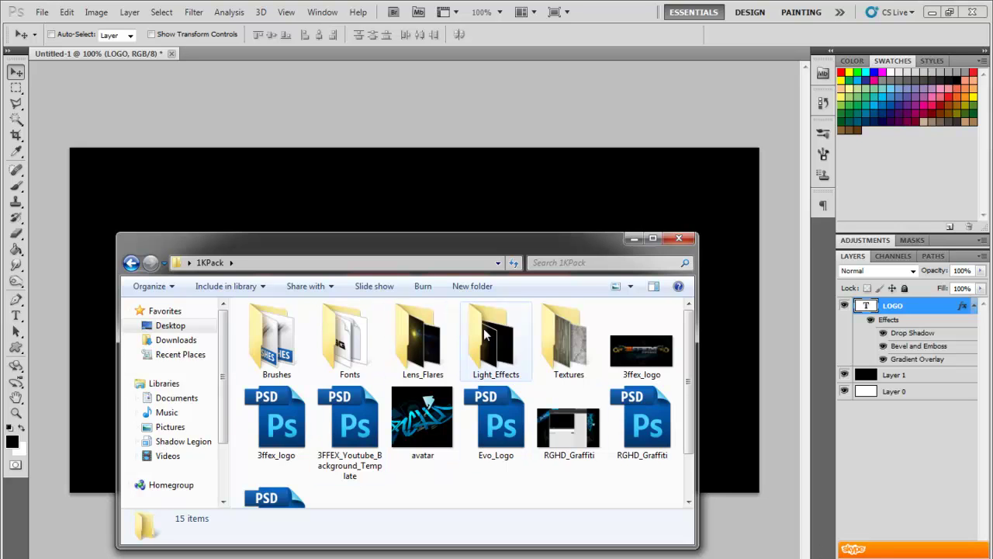
double_click(568, 324)
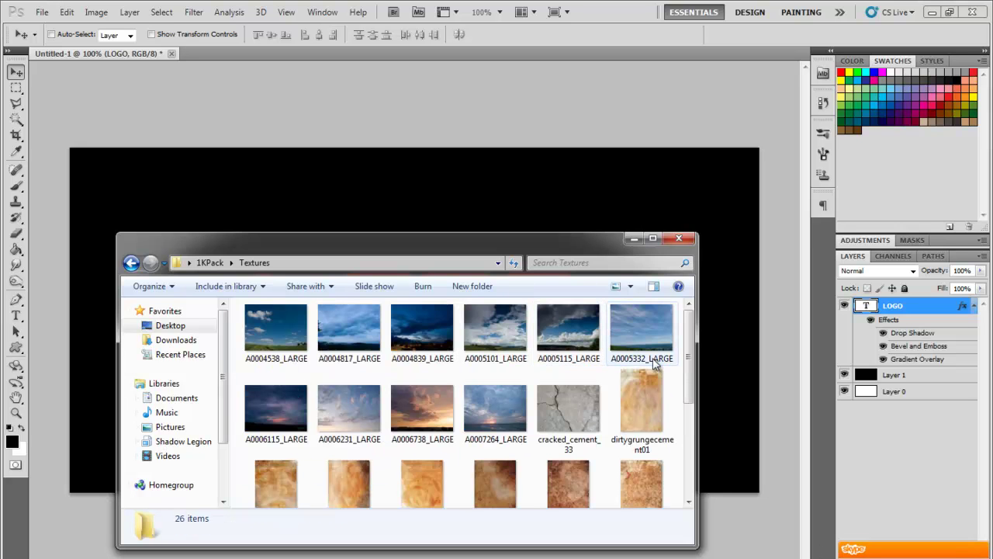
Place the cracked_cement_33 texture from the Textures folder into the canvas and move it over the LOGO text.
scroll(685, 386, down, 3)
scroll(683, 383, up, 2)
scroll(678, 378, down, 3)
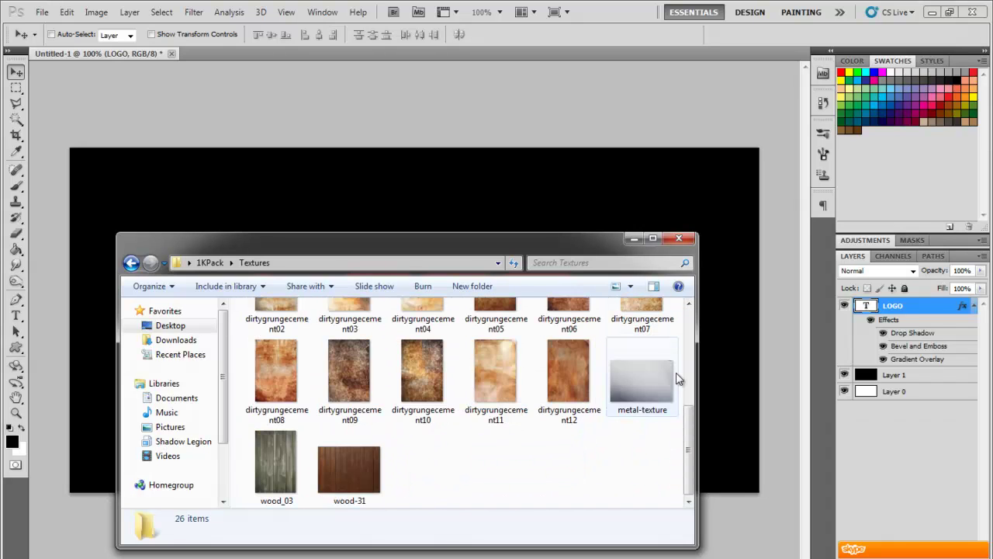
scroll(676, 377, up, 3)
click(552, 338)
drag(270, 202, 352, 184)
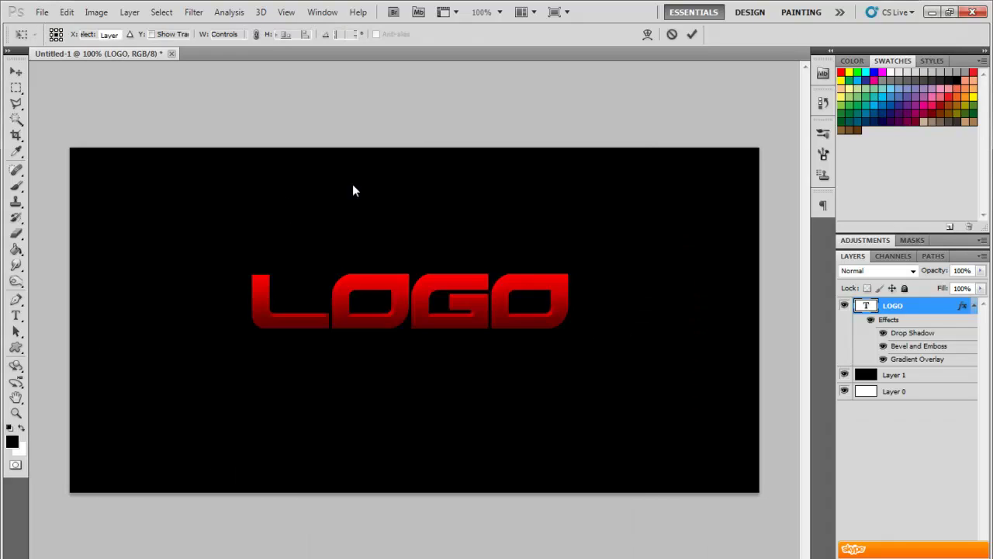
key(Return)
drag(473, 313, 458, 209)
Hide the cement texture layer and select all four letters of the LOGO text with the Magic Wand.
click(892, 327)
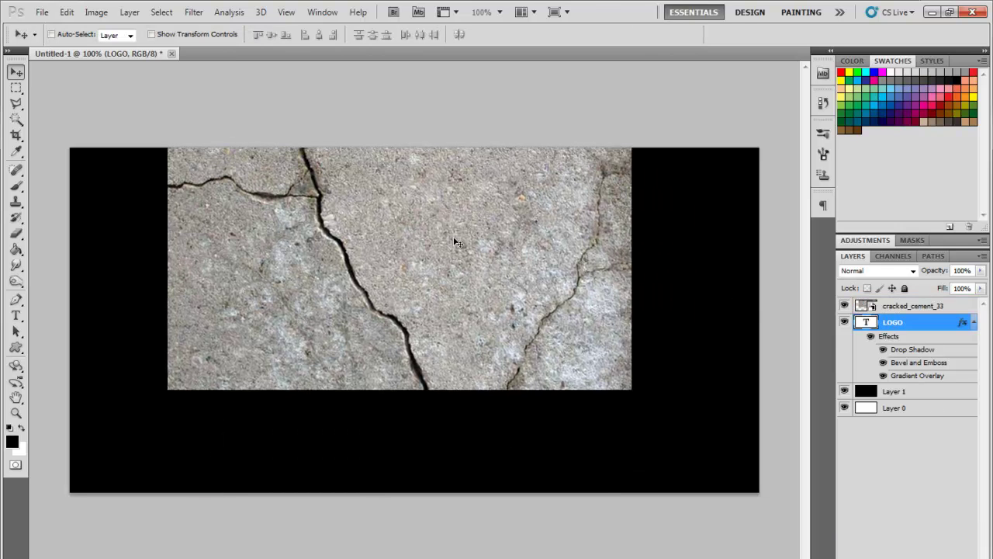
click(845, 306)
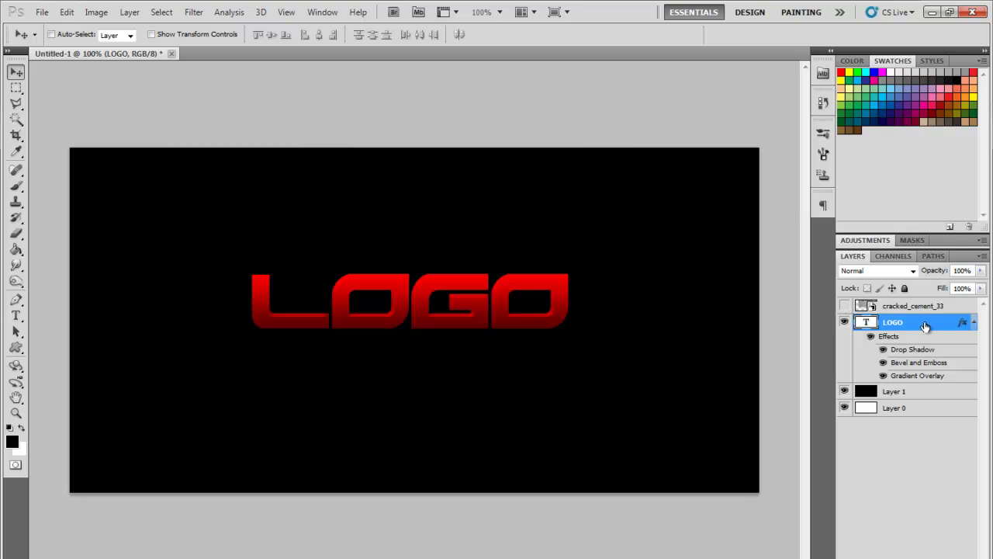
click(15, 119)
click(259, 289)
click(448, 287)
shift+click(515, 287)
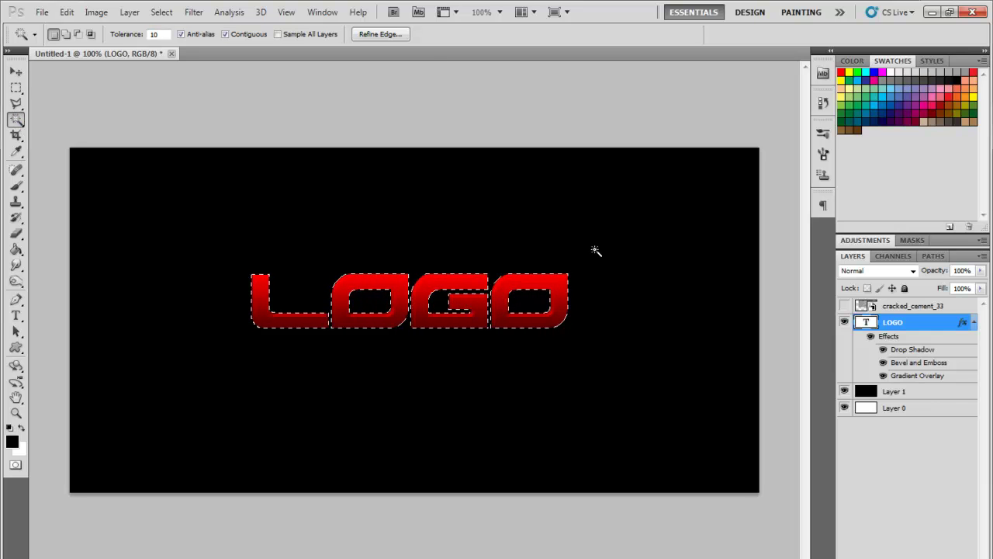
Show the cement texture again, copy its letter-shaped selection to a new layer, and delete the original cracked_cement_33 layer.
click(846, 306)
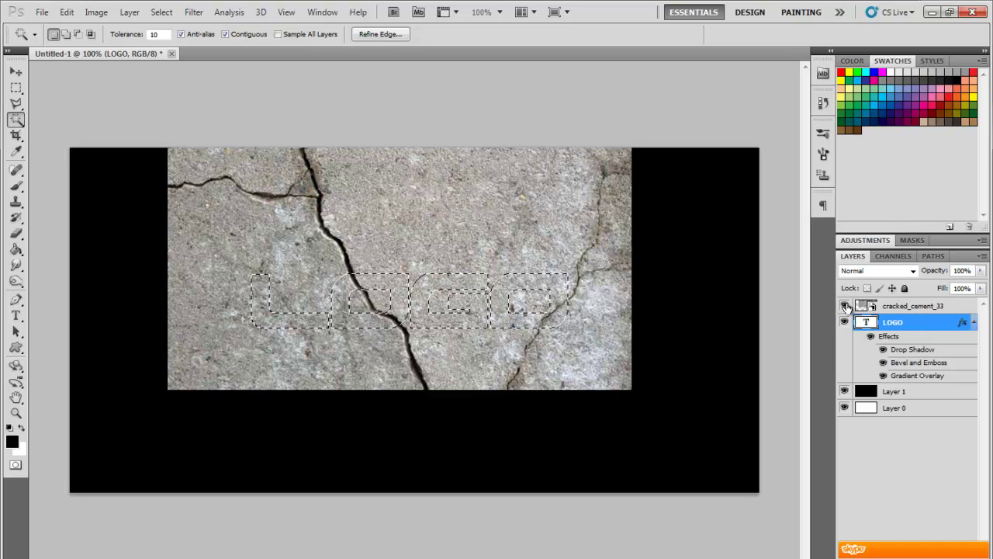
click(923, 309)
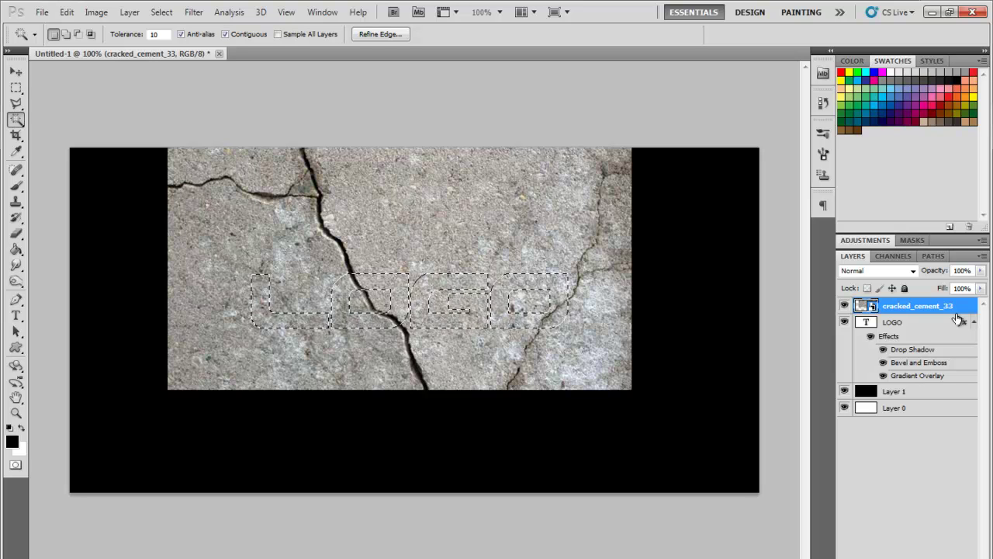
key(ctrl+j)
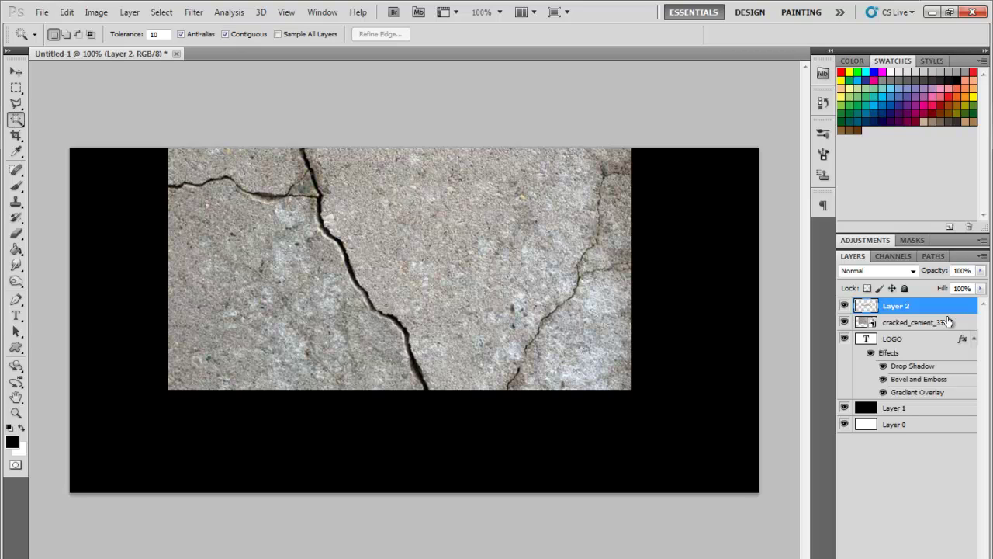
click(953, 322)
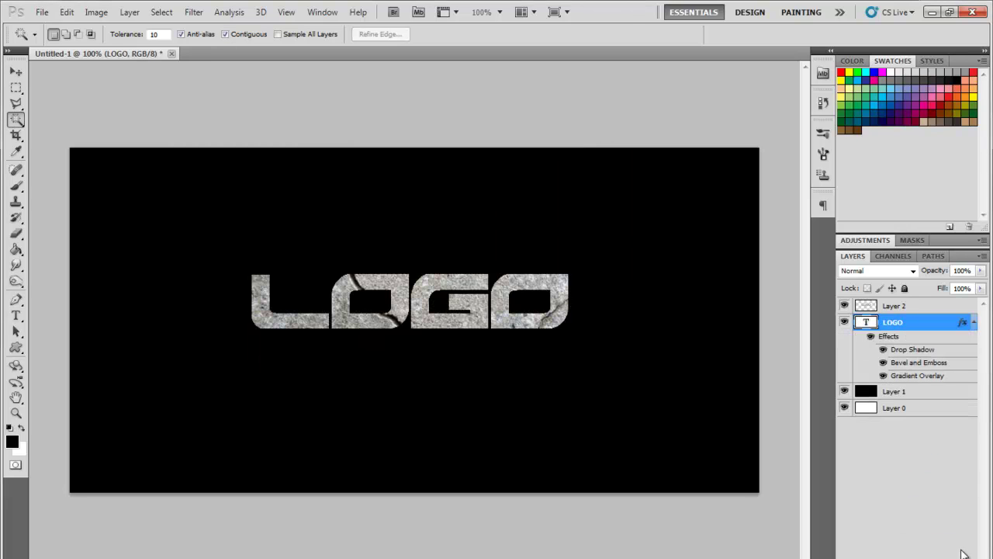
click(918, 531)
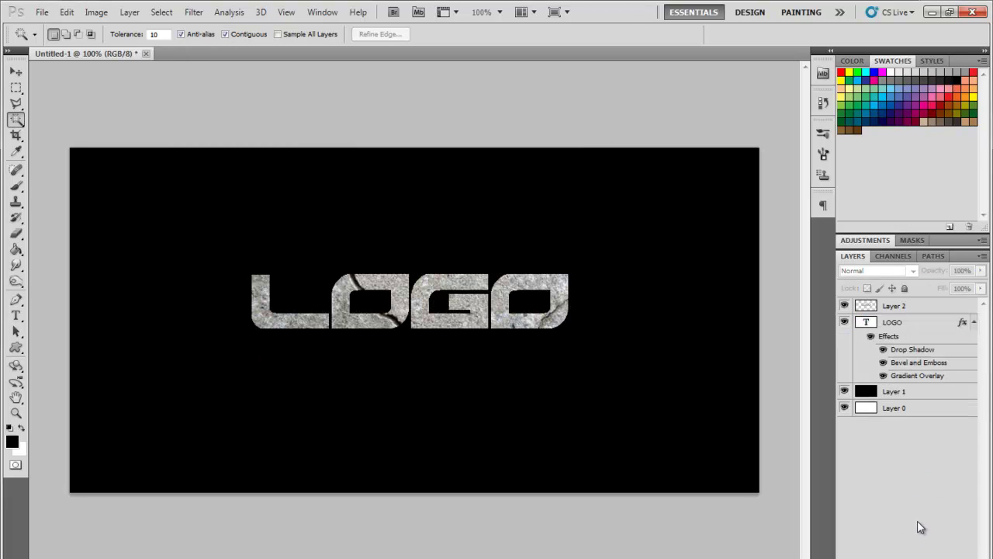
Set the blend mode of the letter-shaped cement layer to Overlay.
click(935, 322)
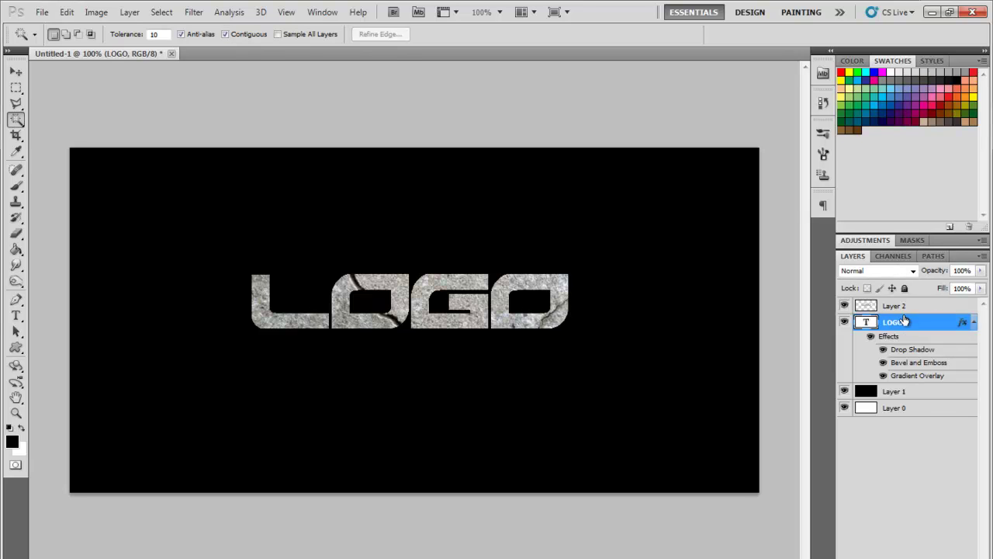
click(911, 310)
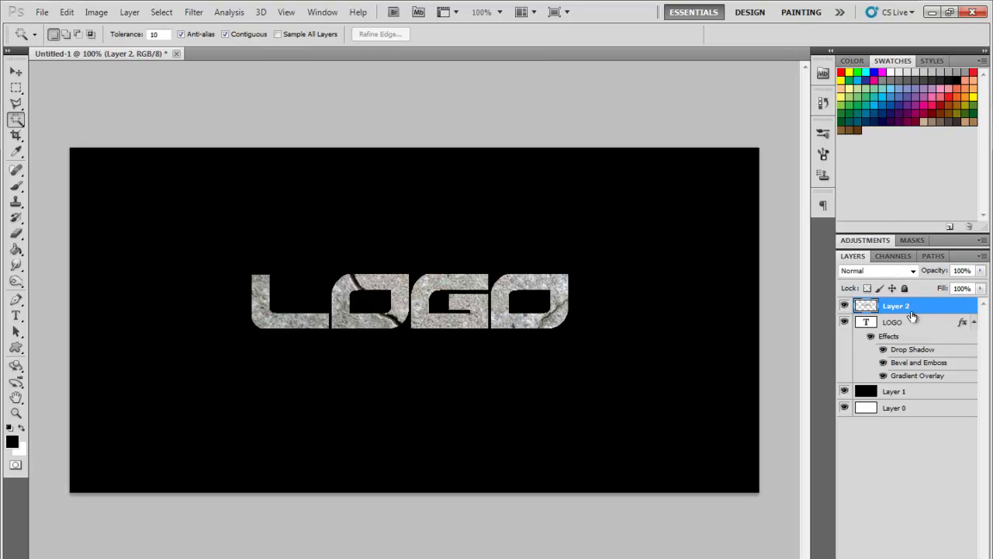
click(888, 277)
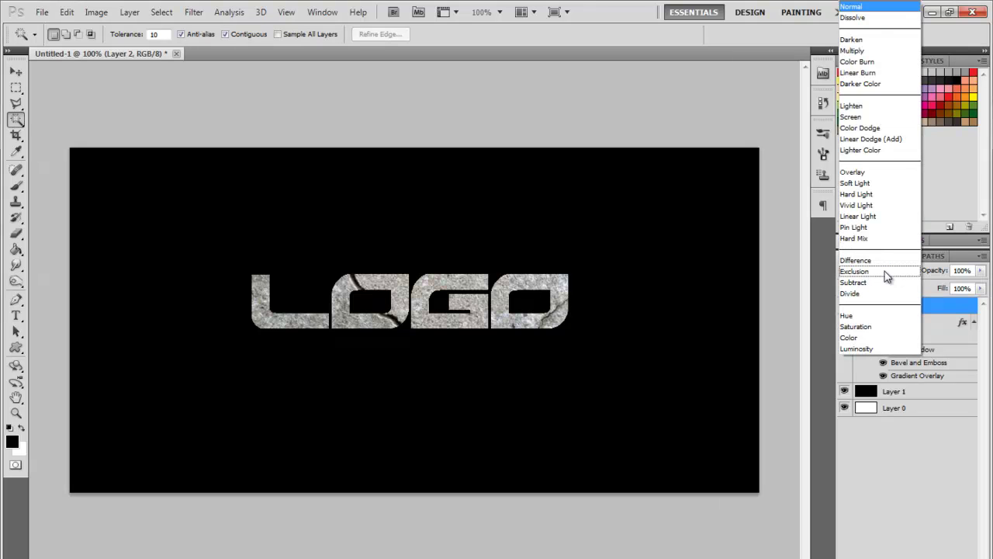
click(960, 321)
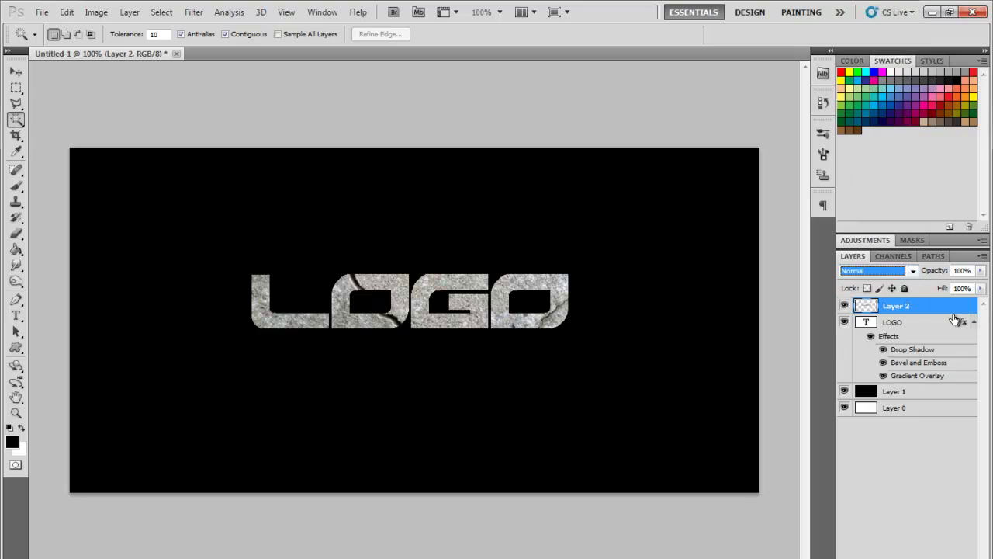
click(904, 279)
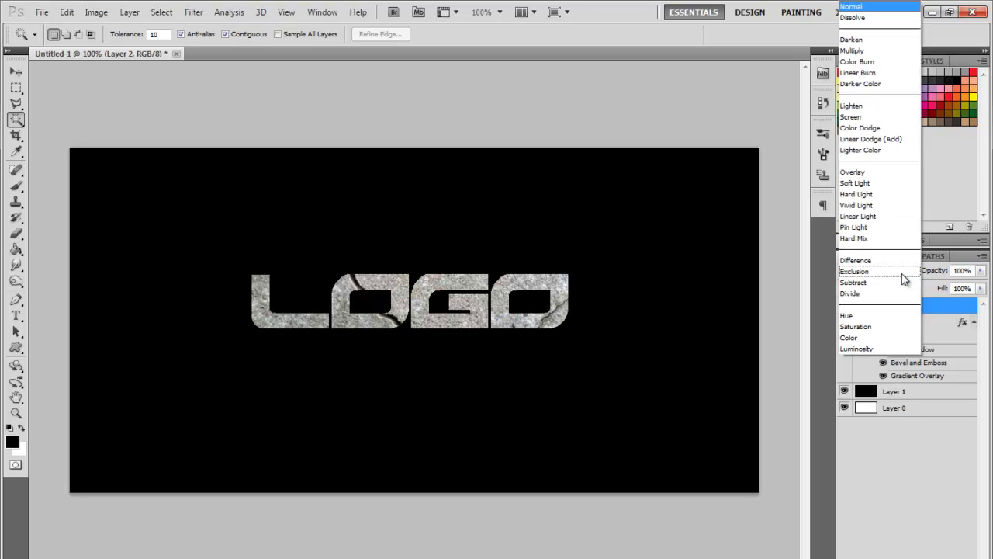
click(886, 172)
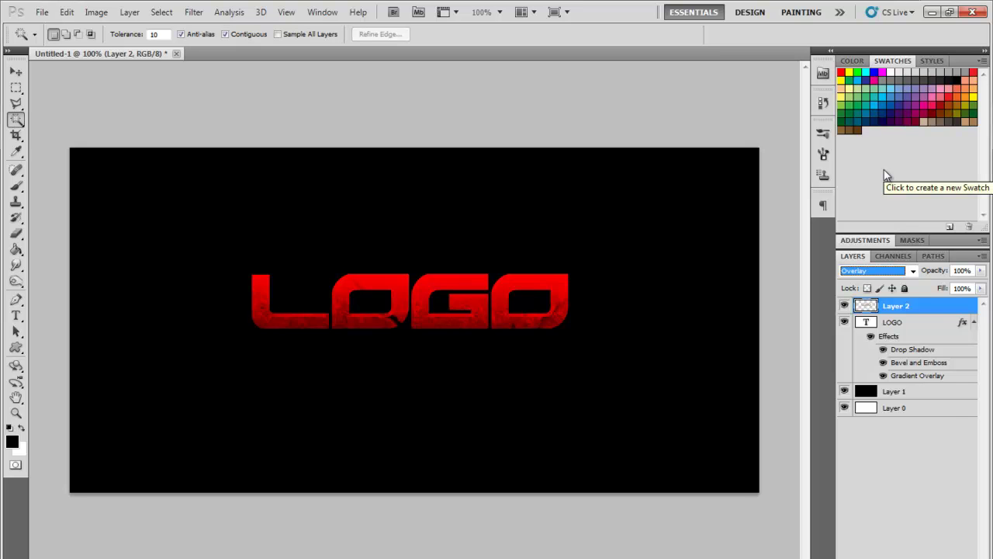
Try the Darken blend mode on the cement layer, then return it to Overlay.
click(878, 256)
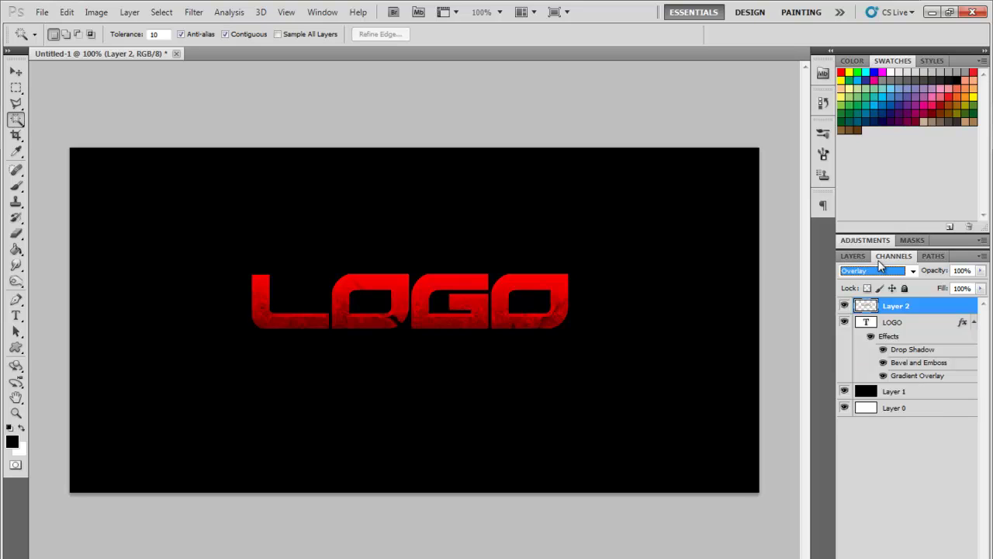
click(852, 256)
click(873, 270)
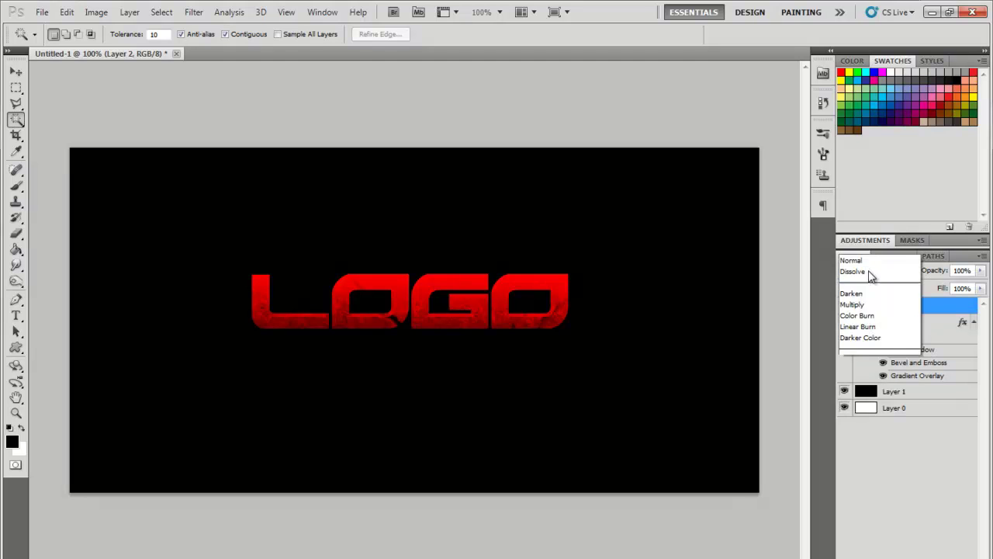
click(852, 37)
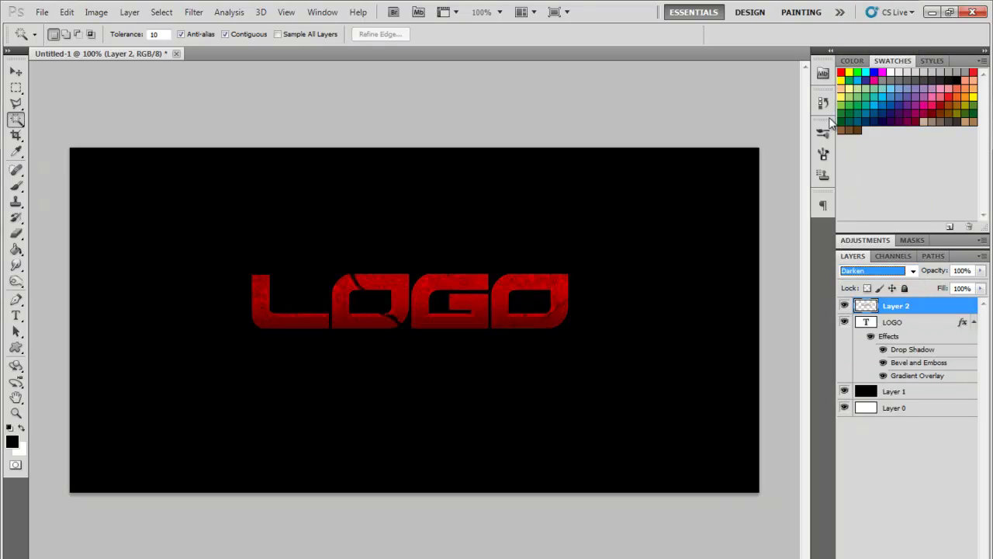
click(892, 270)
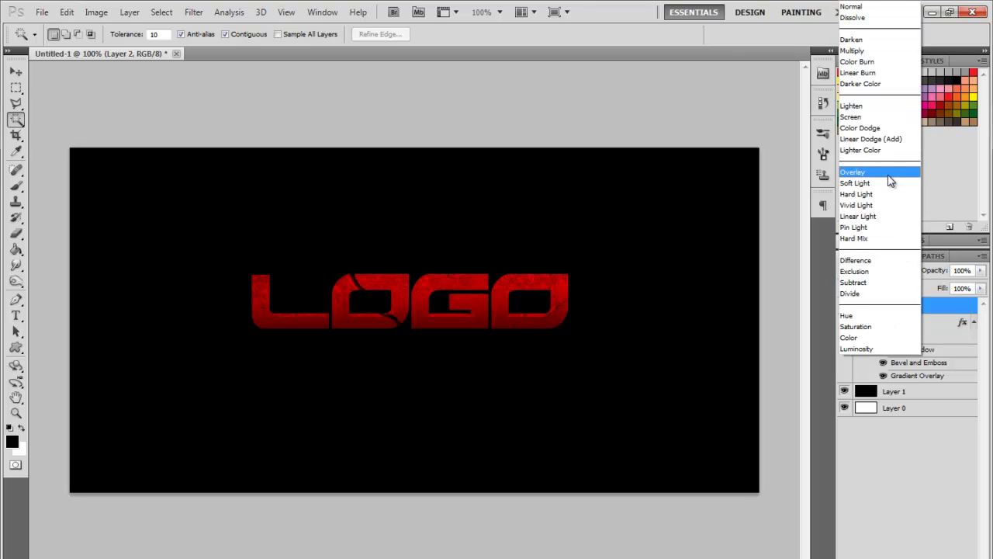
click(891, 181)
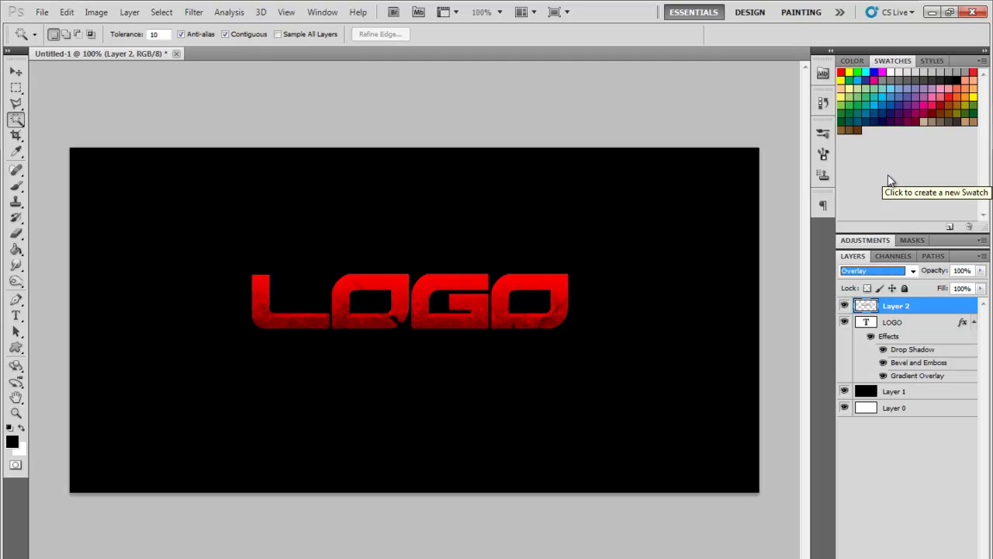
Lower the opacity of the cement texture layer to 32%.
click(981, 270)
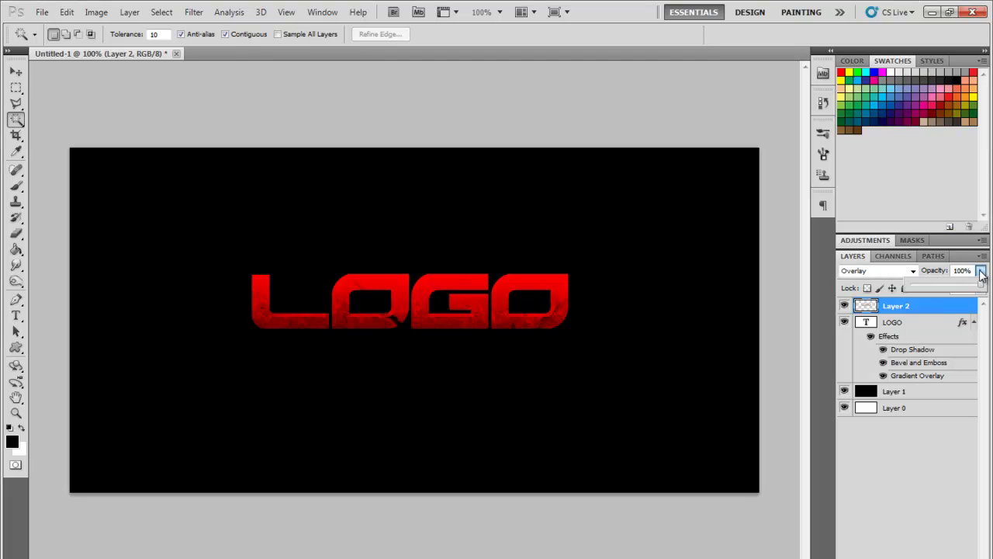
click(948, 288)
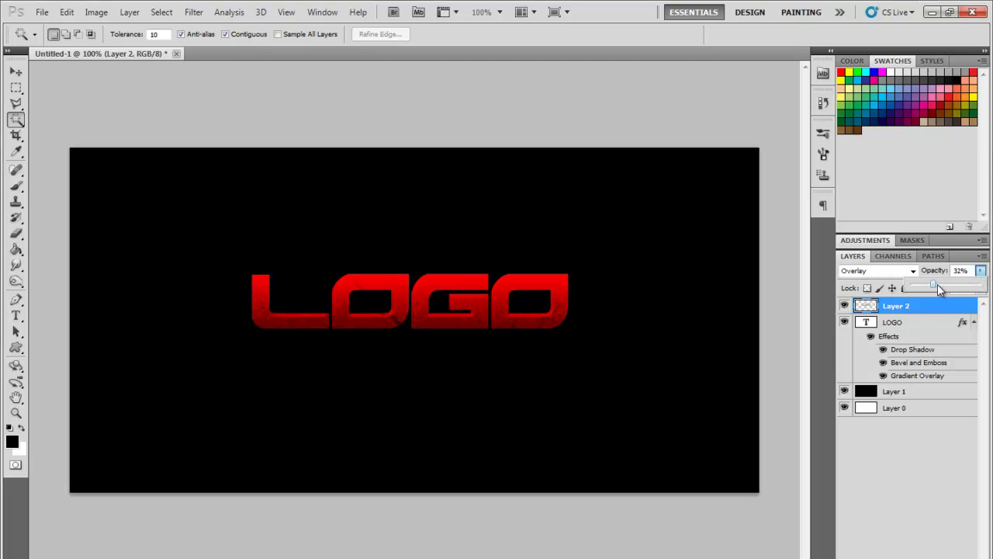
click(929, 433)
click(928, 429)
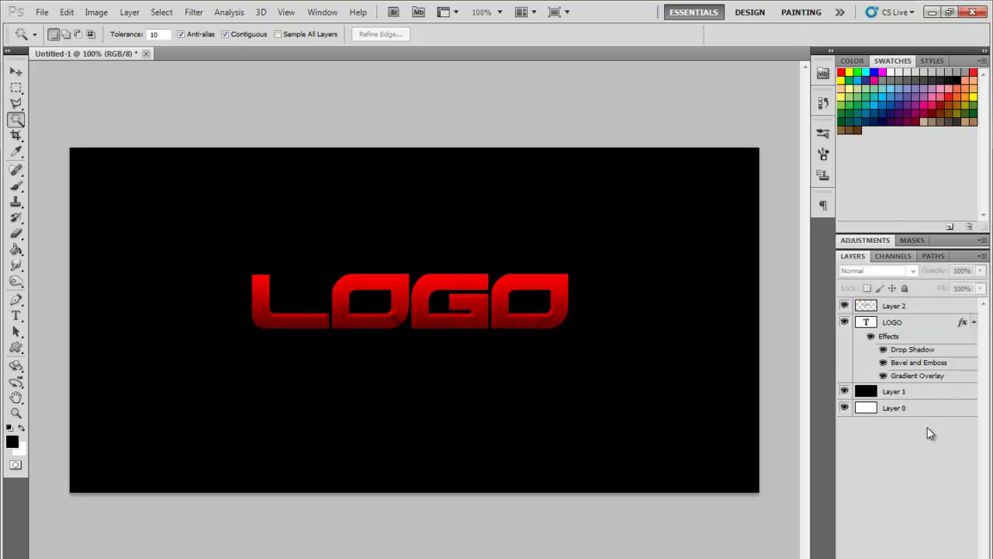
Select the cement texture layer and the LOGO text layer together.
click(925, 306)
click(926, 323)
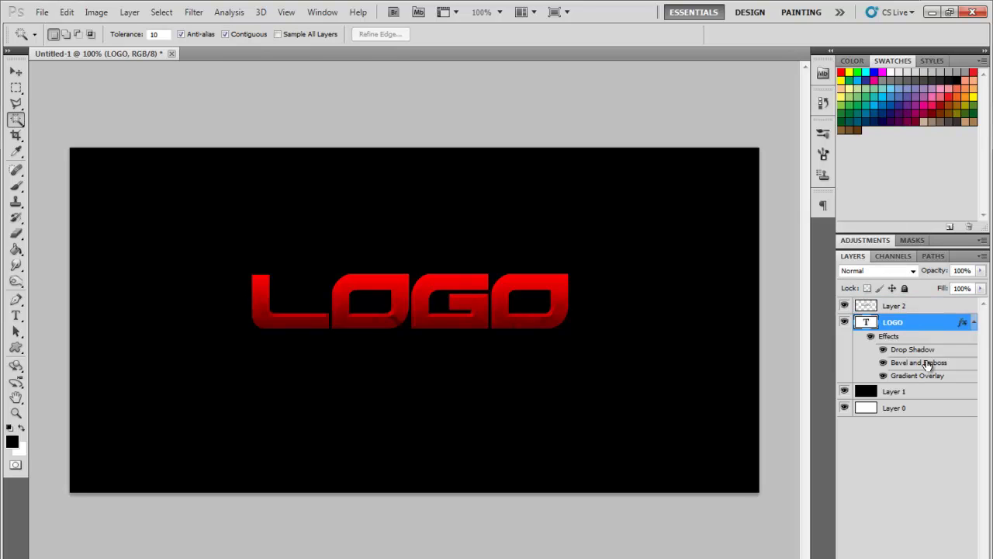
shift+click(908, 306)
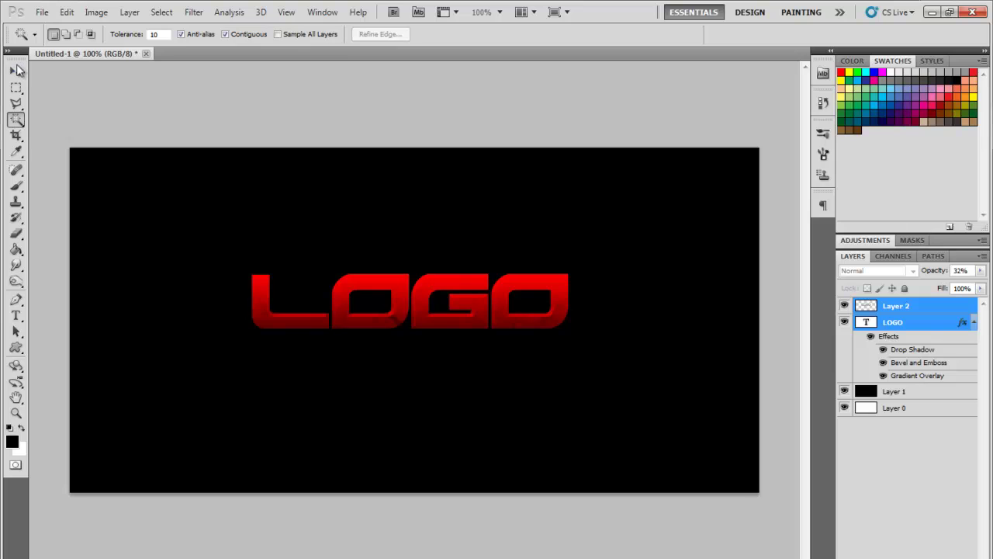
click(17, 68)
Set up the Line tool with a weight of 1 px and pure red (ff0000) as its colour.
click(15, 300)
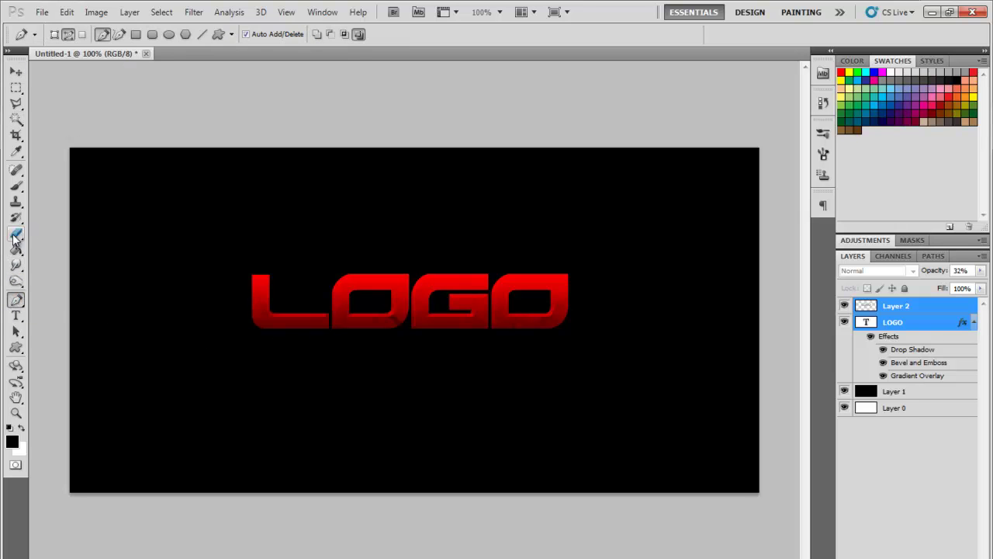
drag(16, 348, 69, 397)
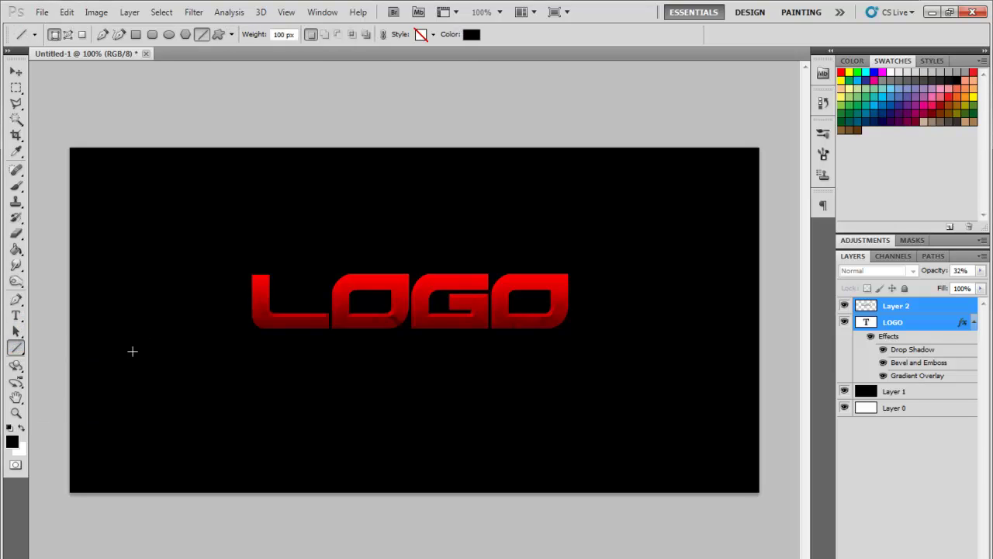
double_click(280, 34)
text(1)
key(Return)
click(471, 34)
click(841, 72)
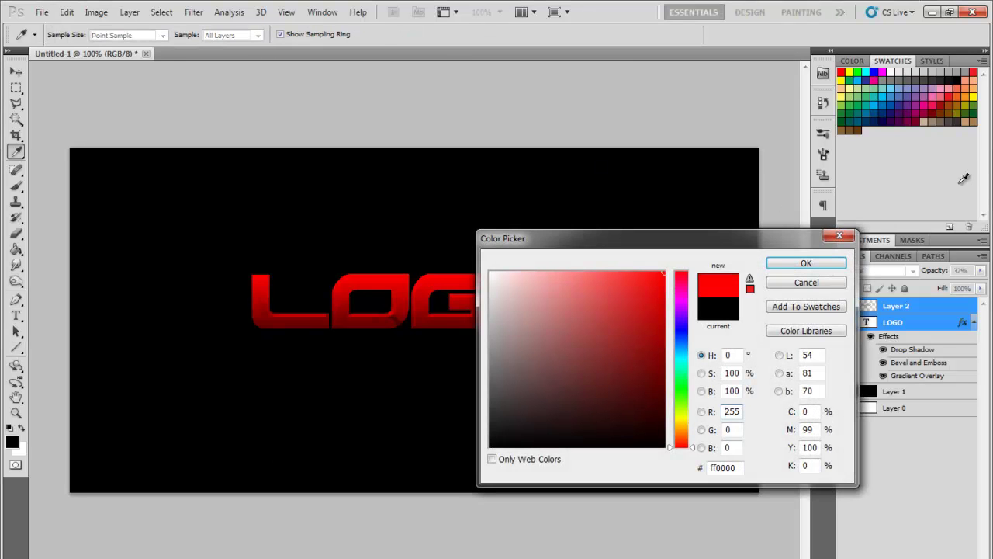
click(839, 264)
Draw a horizontal red line just beneath the LOGO text, slightly wider than the word, and centre it under the letters.
drag(238, 334, 621, 329)
click(903, 309)
click(15, 72)
drag(510, 363, 488, 364)
Rasterize the red line layer and fade both line ends using a soft 349 px eraser with 0% hardness.
right_click(948, 303)
click(864, 375)
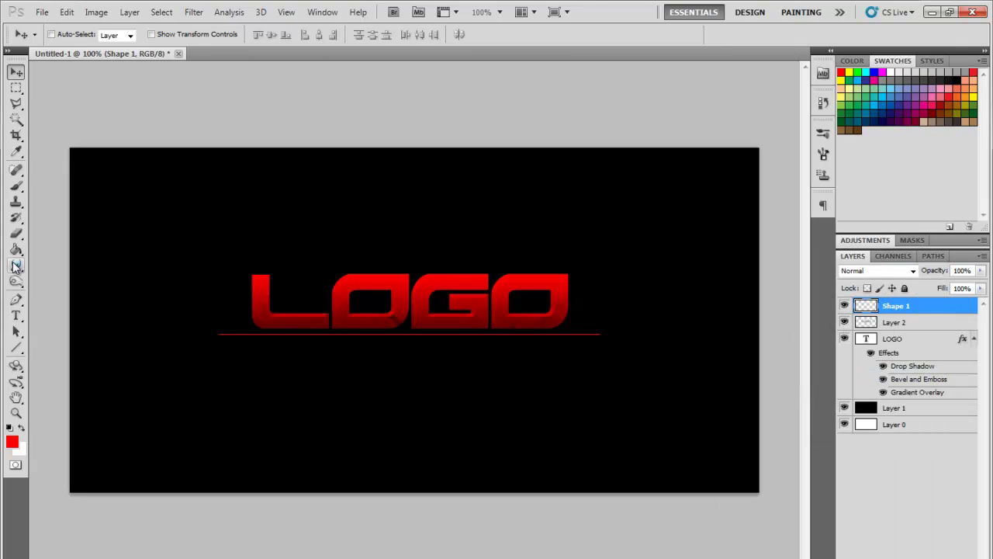
click(16, 234)
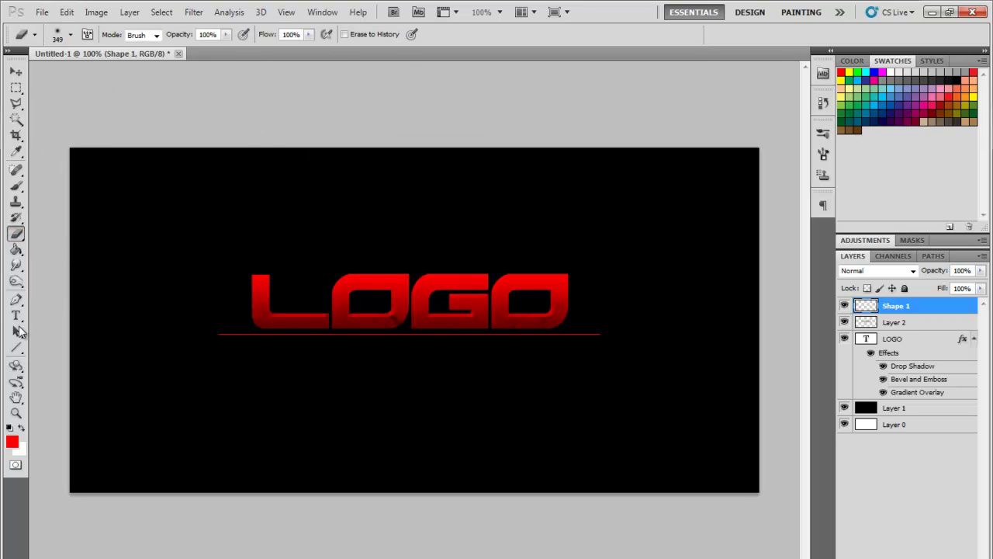
click(65, 32)
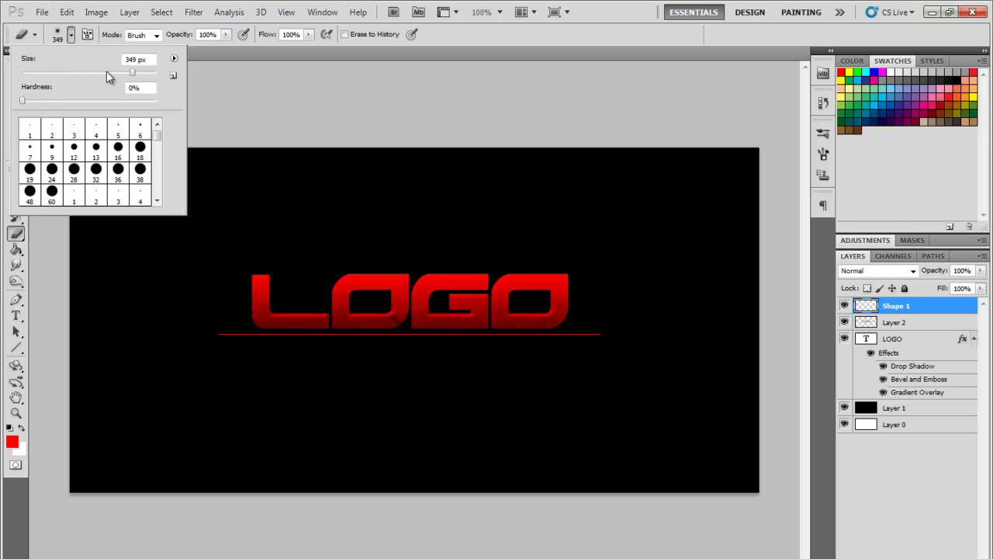
click(24, 102)
key(Return)
click(643, 345)
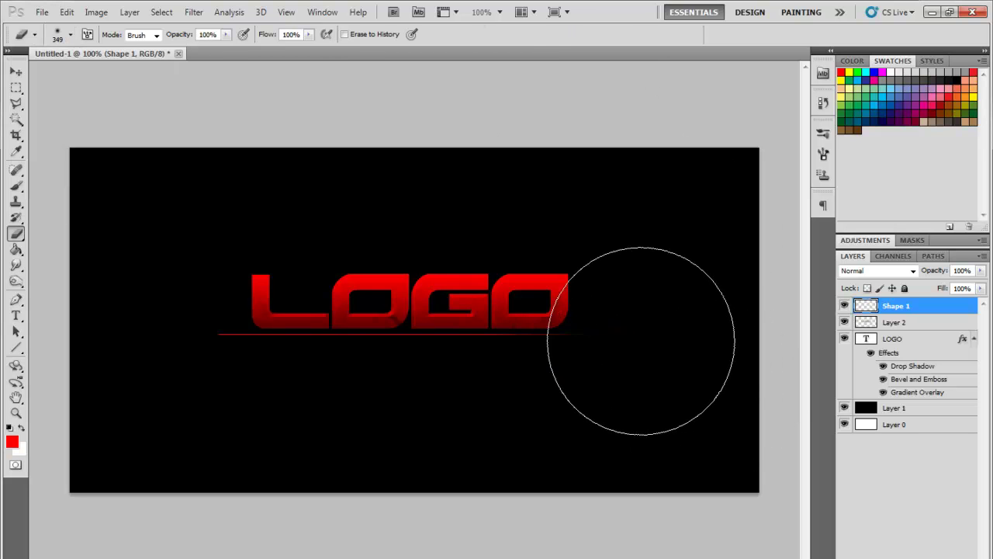
click(165, 345)
click(166, 345)
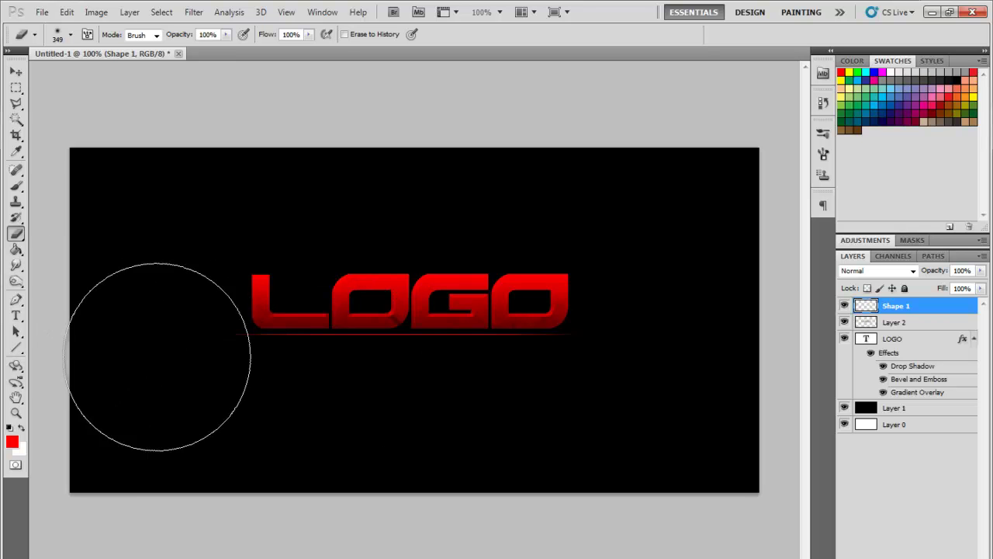
click(13, 74)
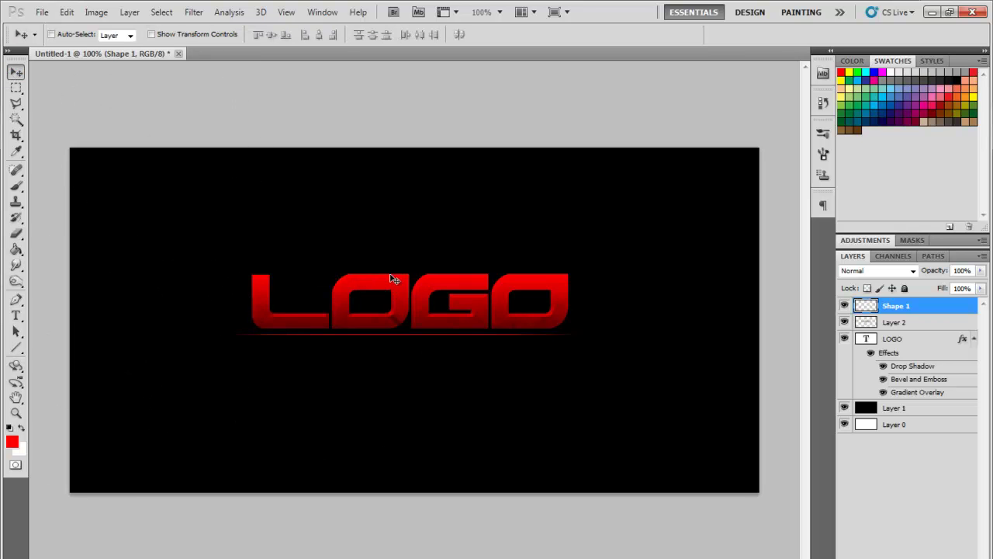
Move the faded red underline about 2 px lower so it sits slightly farther beneath the LOGO text.
drag(428, 327, 433, 332)
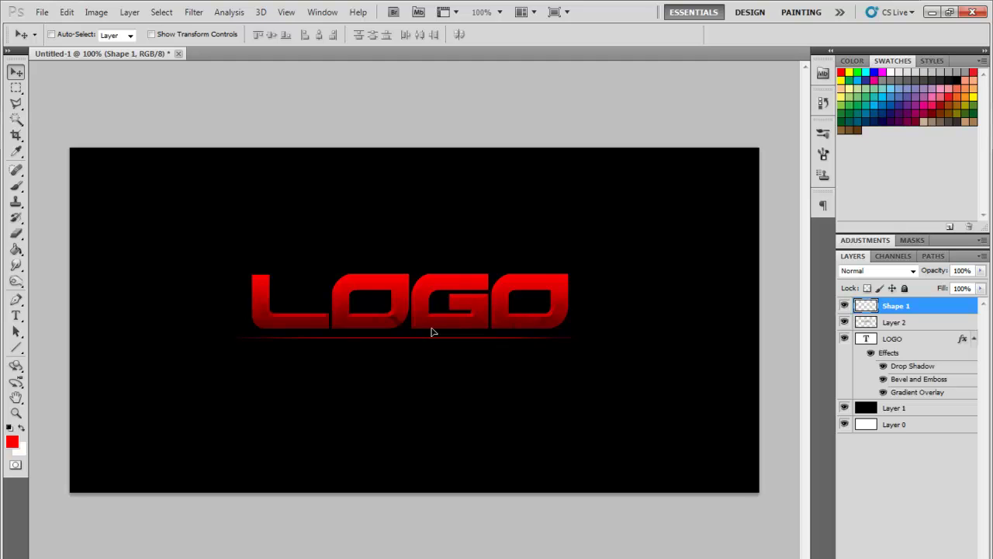
key(Up)
key(Up)
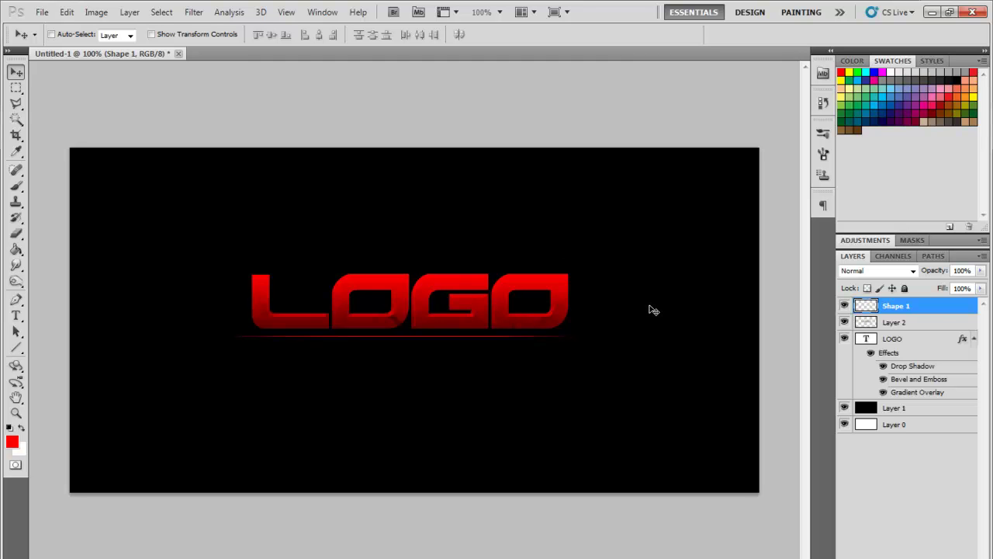
Duplicate the faded red line layer and move the copy straight up to just above the LOGO text.
right_click(869, 306)
click(830, 316)
click(609, 187)
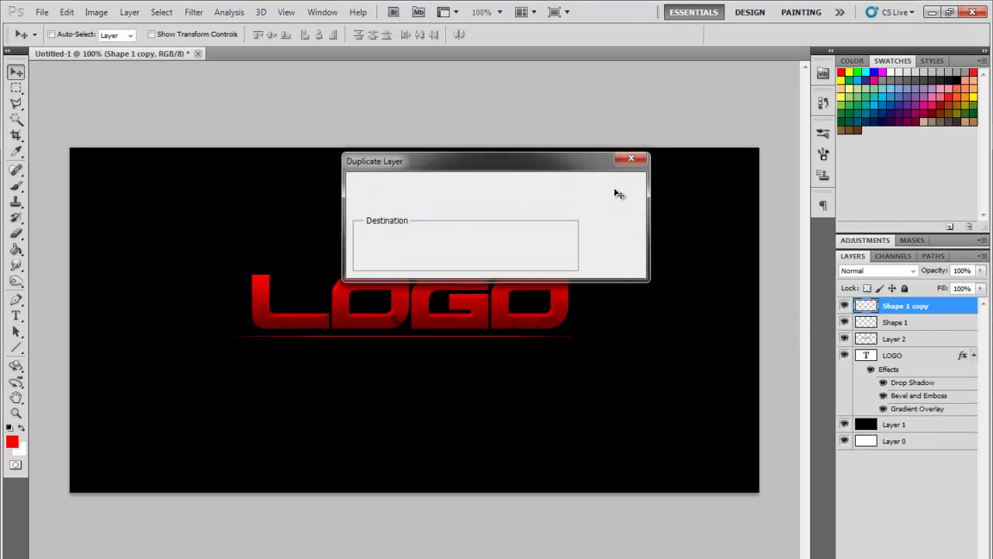
right_click(910, 304)
click(964, 303)
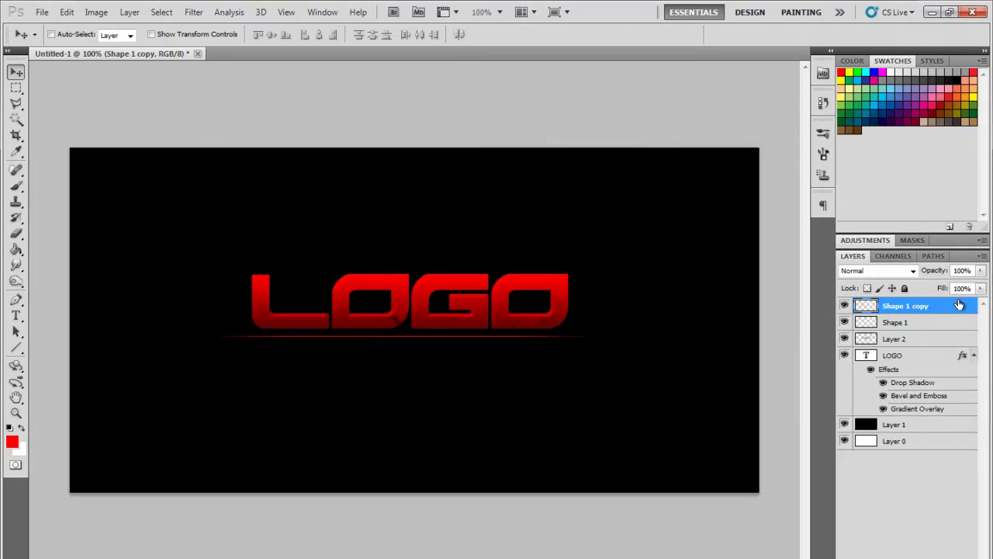
drag(433, 287, 424, 232)
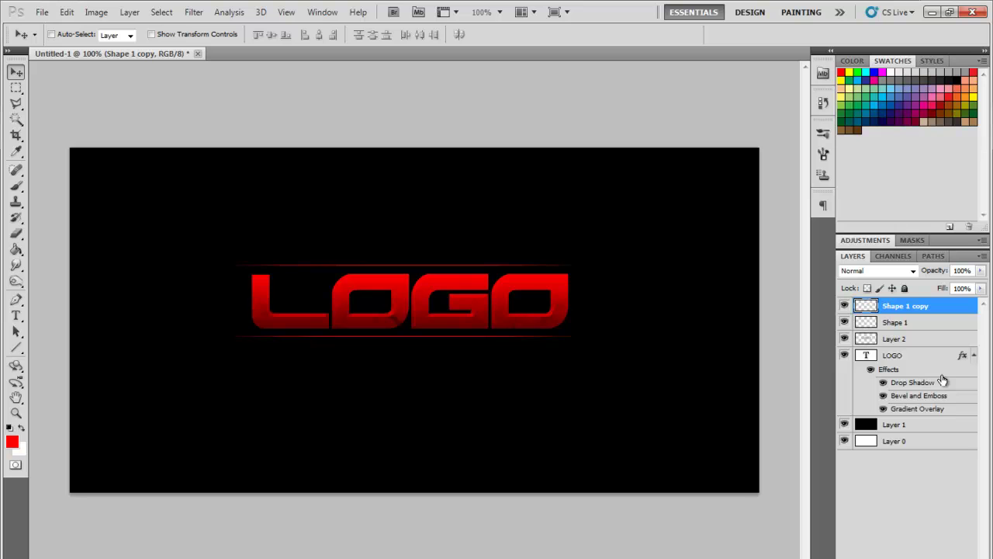
Hide the black background layer and open the Drop Shadow settings of the LOGO text layer.
click(844, 425)
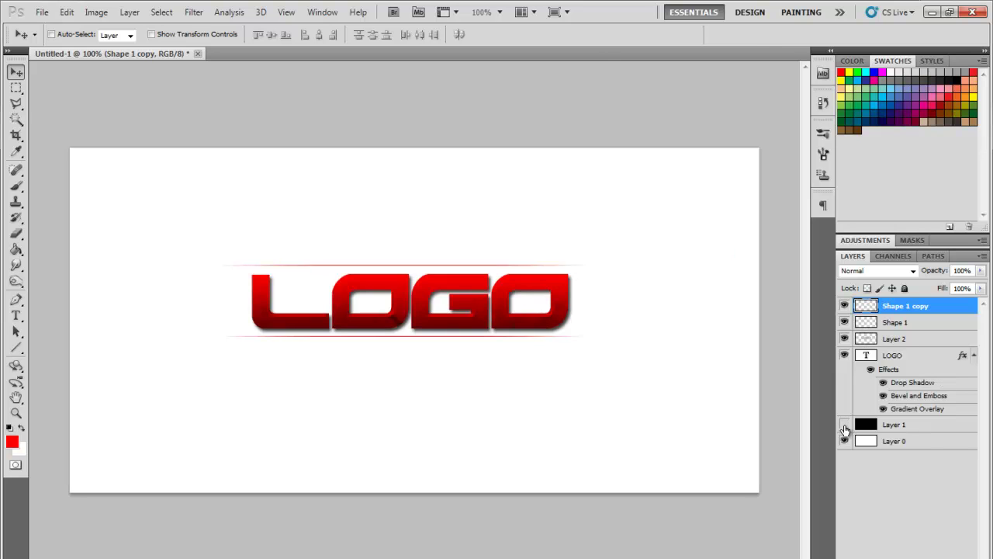
click(921, 355)
double_click(930, 353)
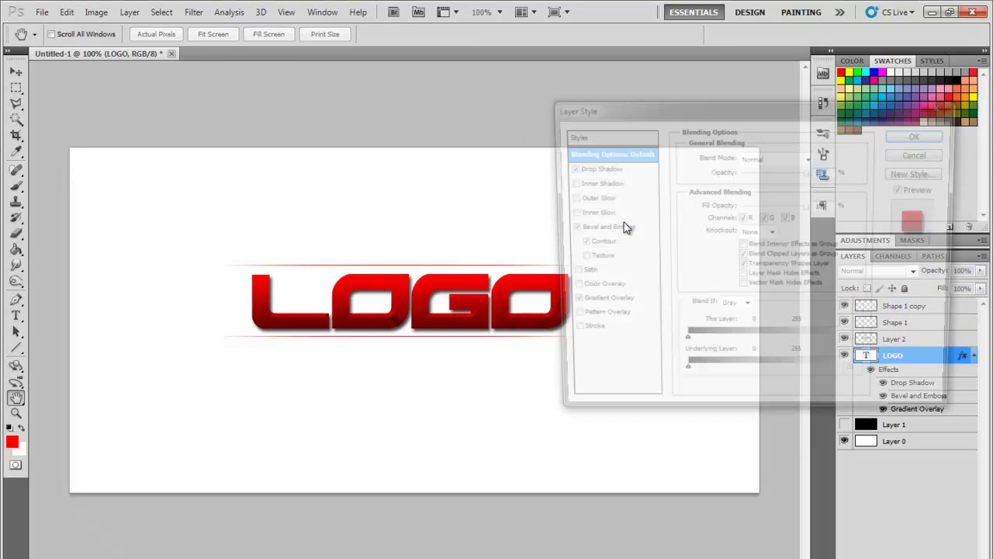
click(609, 168)
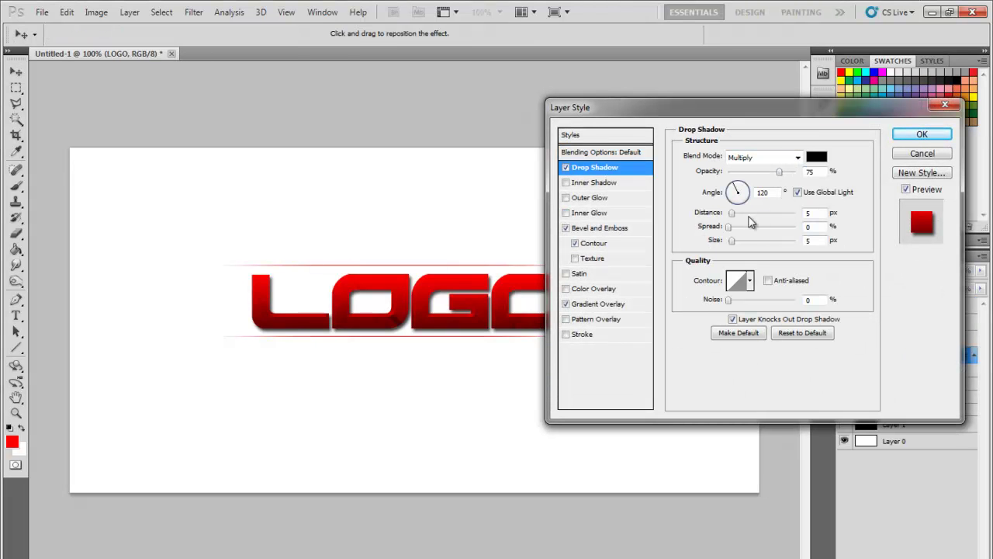
Set the LOGO drop shadow to 100% opacity, 2 px distance and 10 px size, and show the black background layer again.
drag(779, 171, 962, 180)
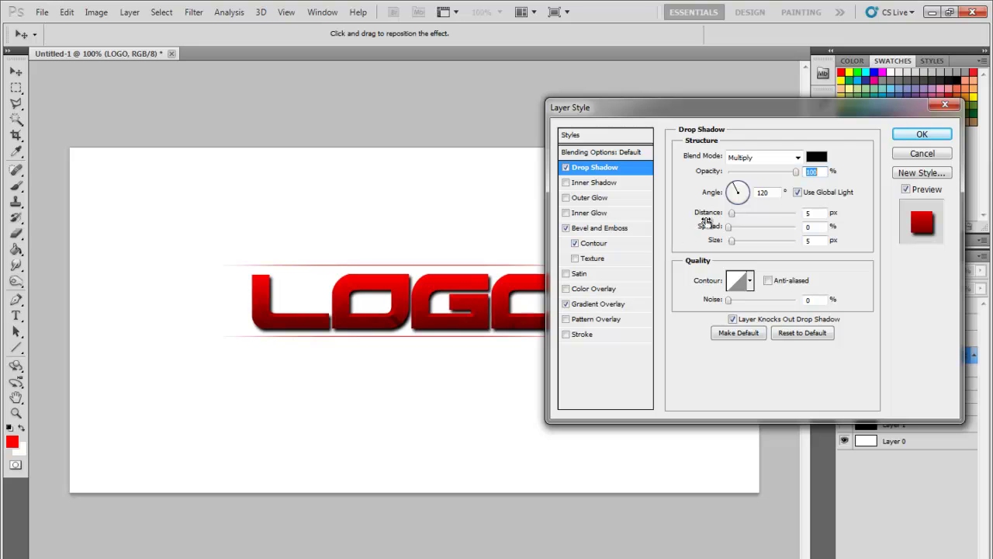
click(809, 213)
text(0)
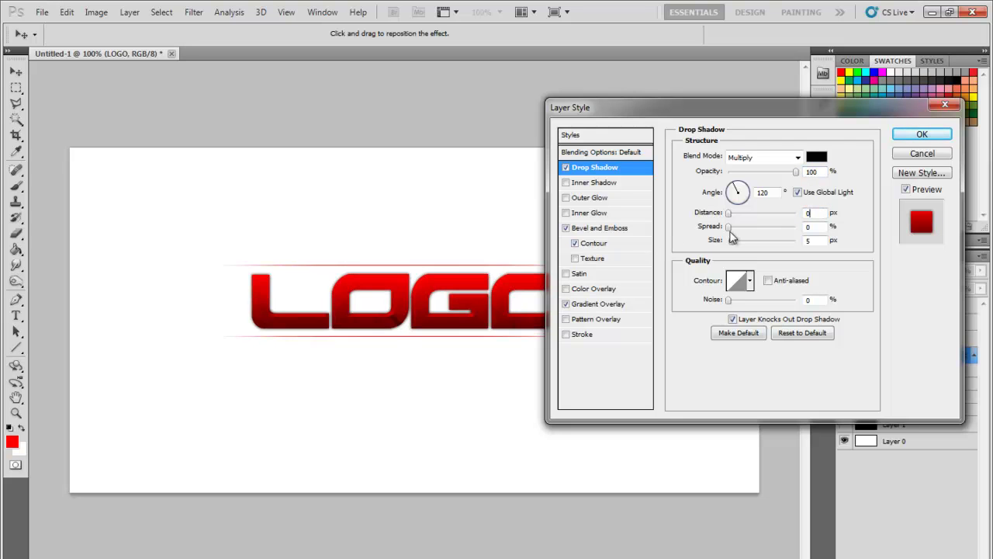
mouse_move(731, 241)
mouse_down()
mouse_move(747, 241)
mouse_move(736, 241)
mouse_up()
click(808, 214)
text(2)
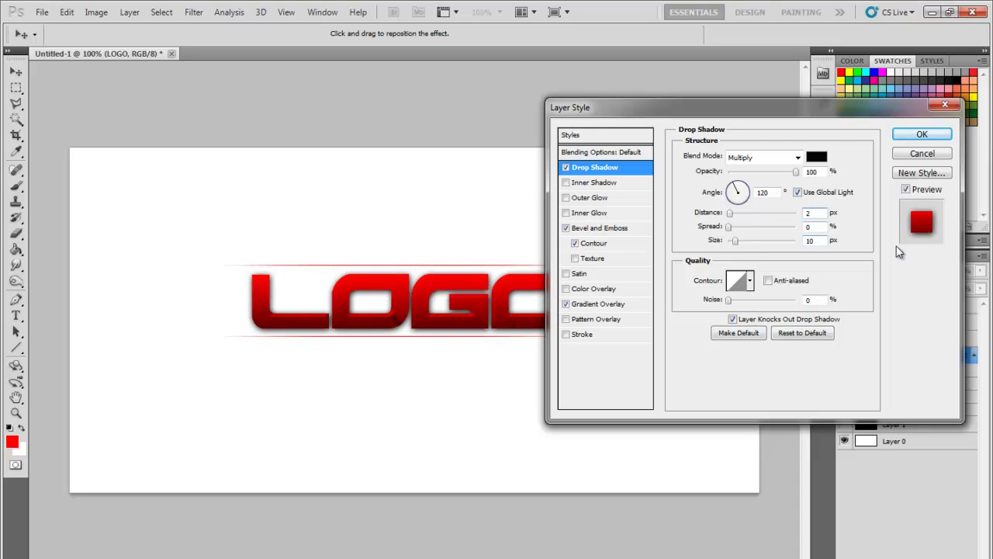
click(835, 320)
click(922, 135)
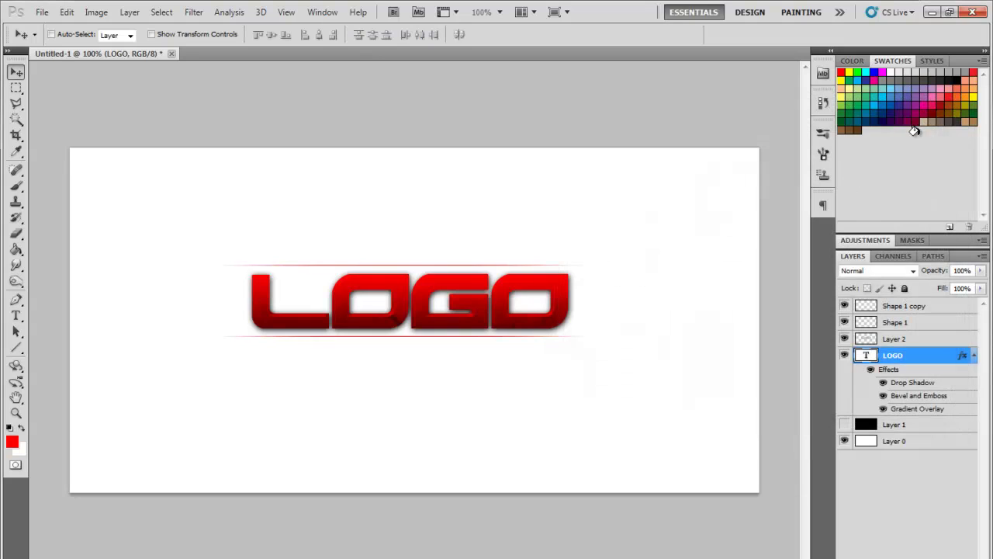
click(845, 425)
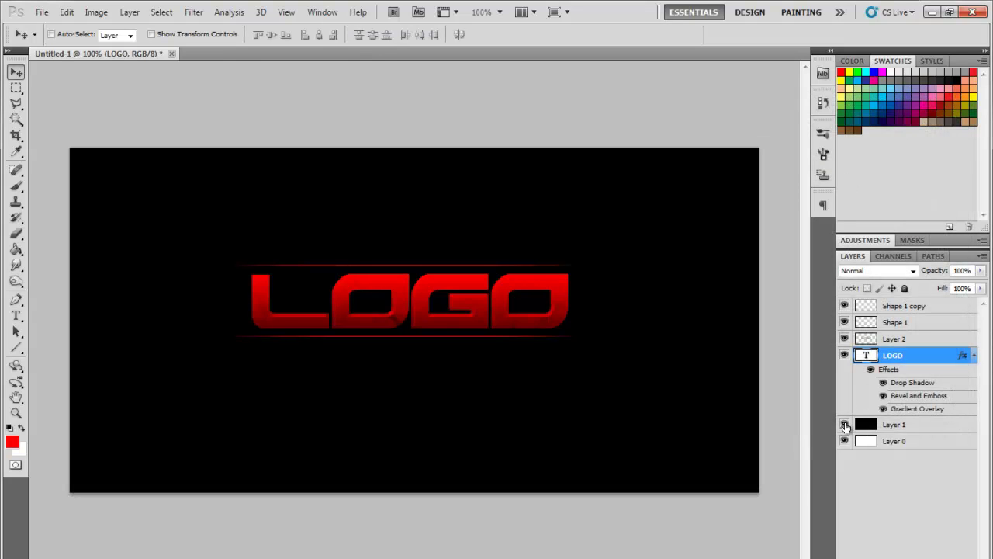